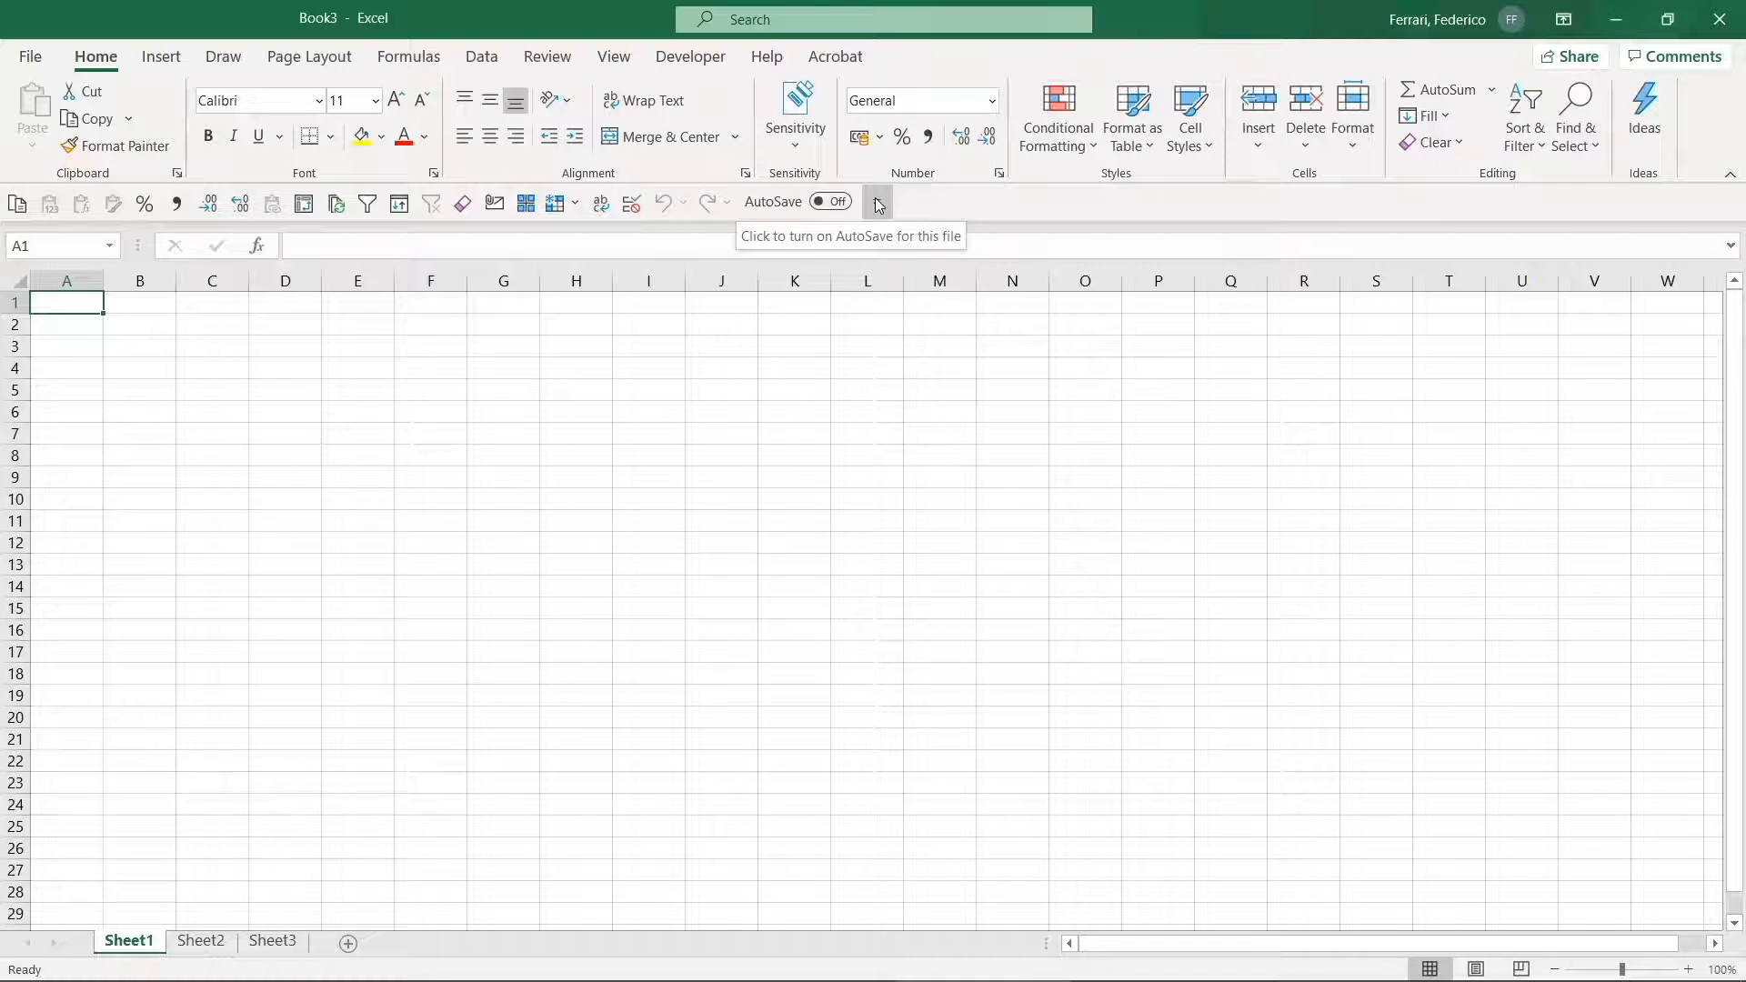
- Move the quick access toolbar above the ribbon and back below, then add Merge & Center to it
left_click(876, 203)
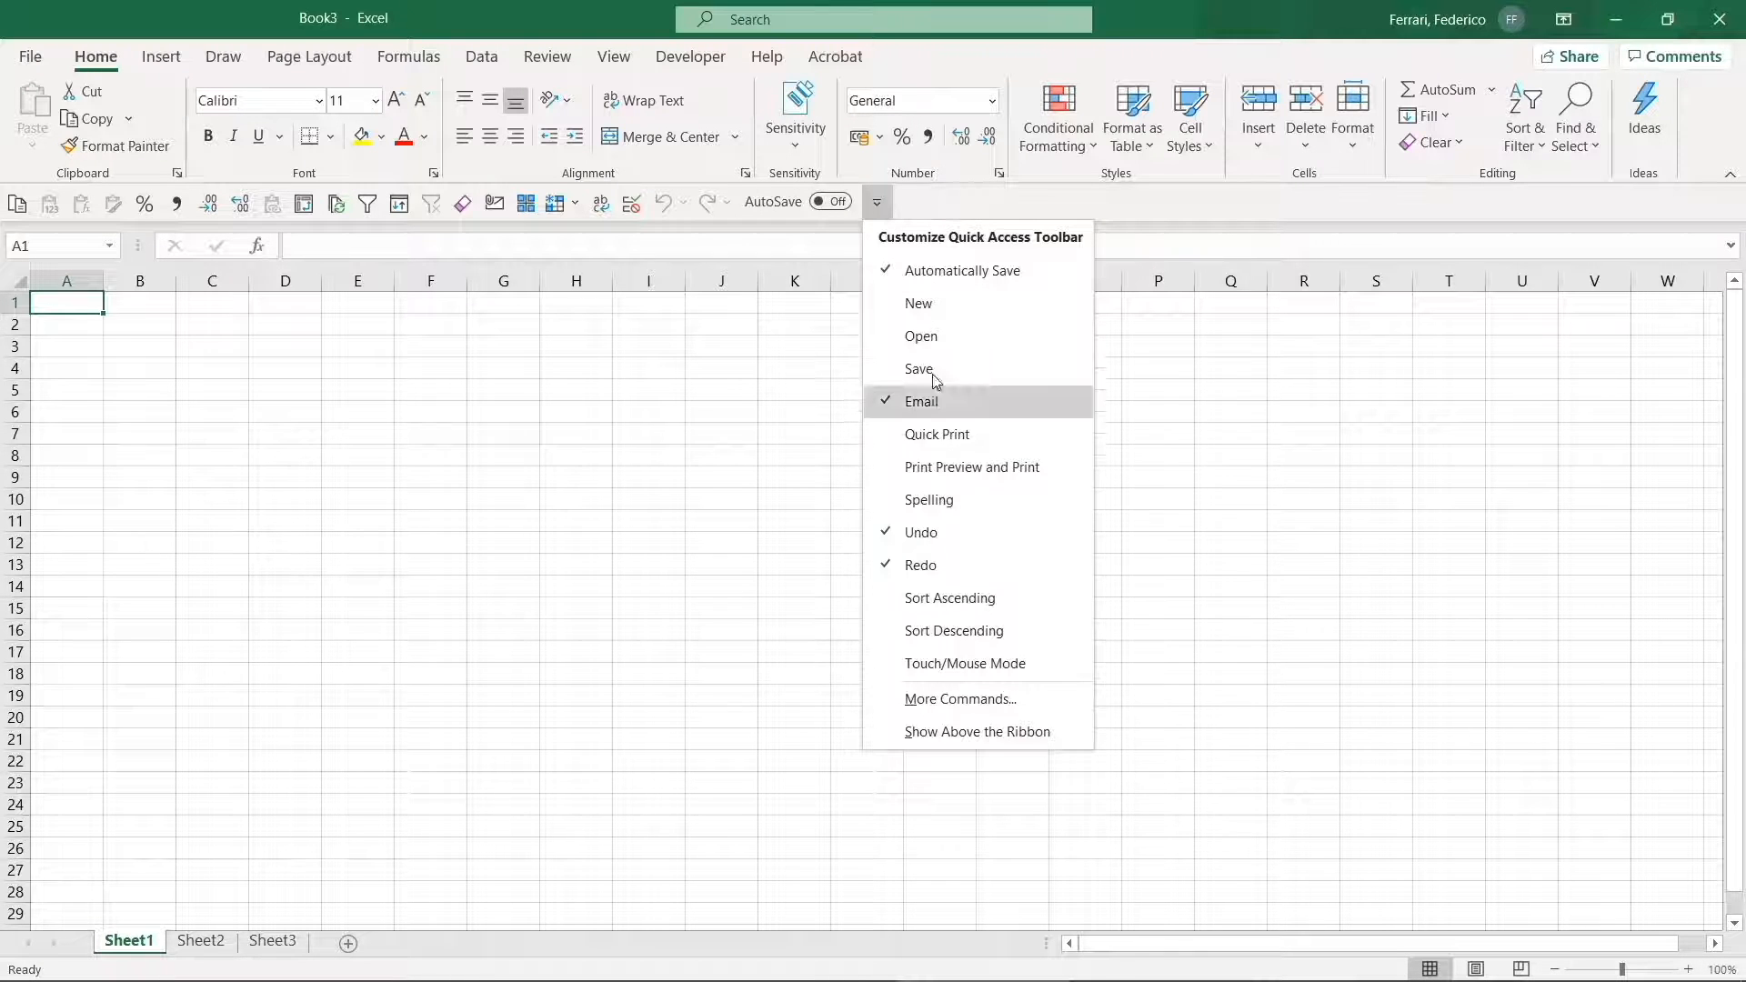
left_click(1028, 733)
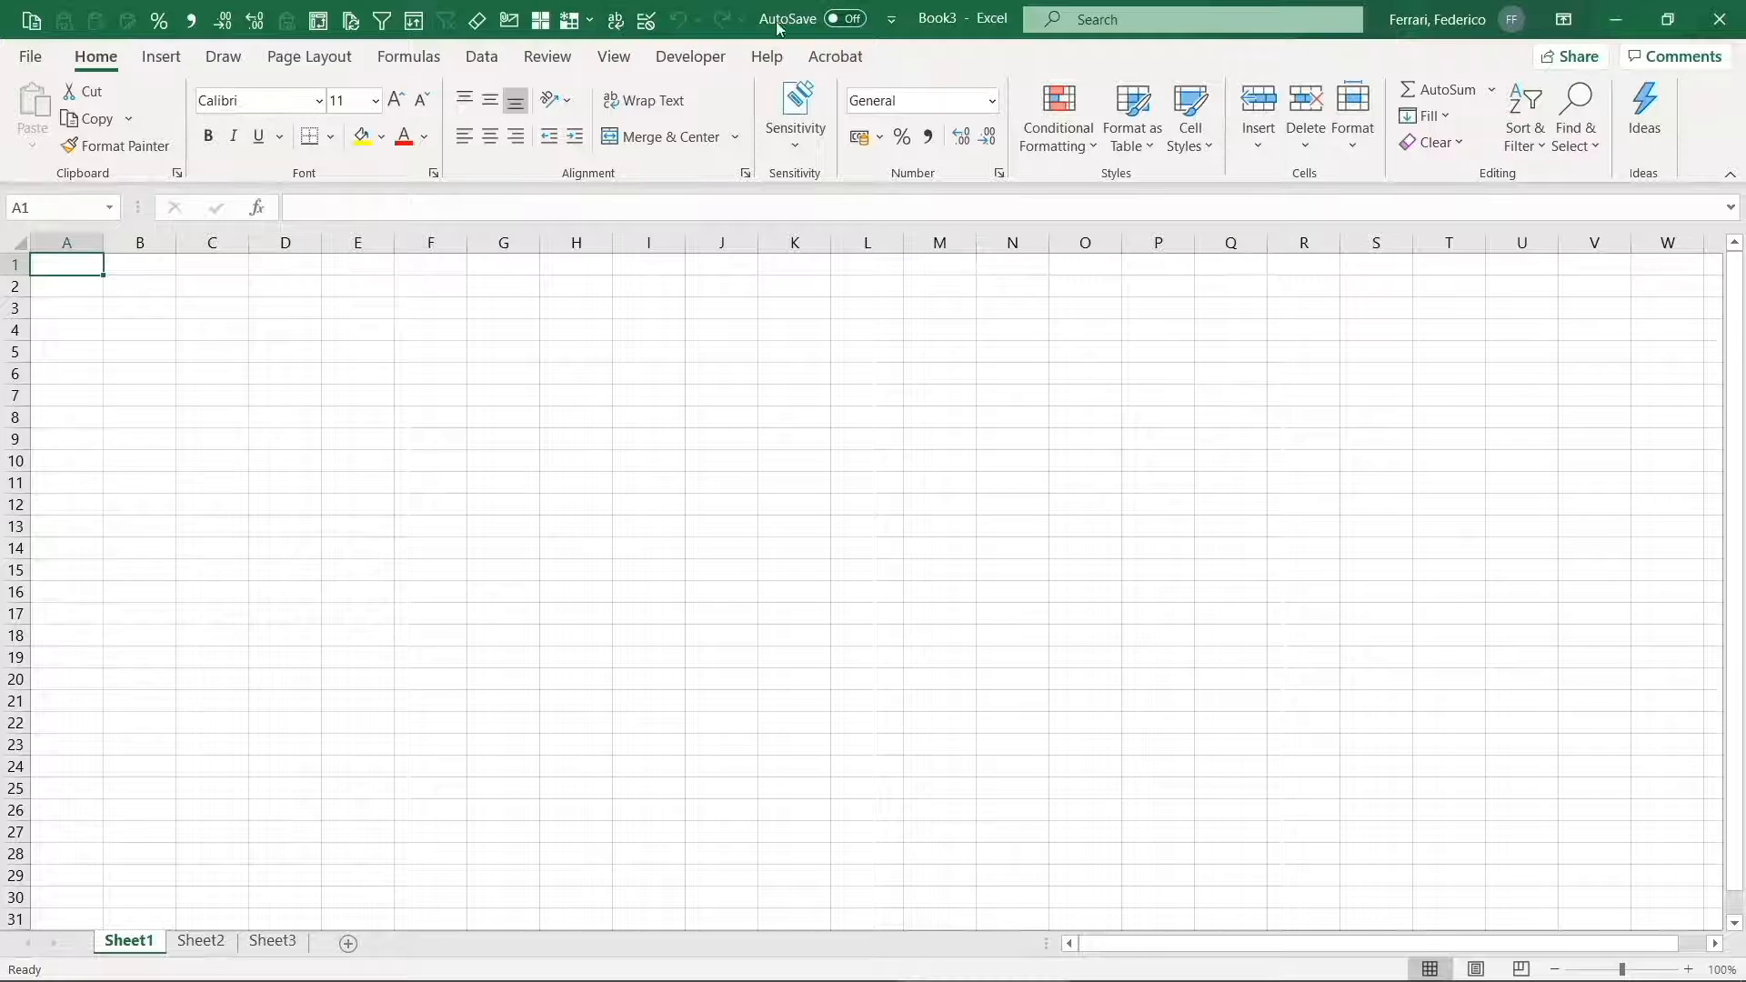
left_click(891, 23)
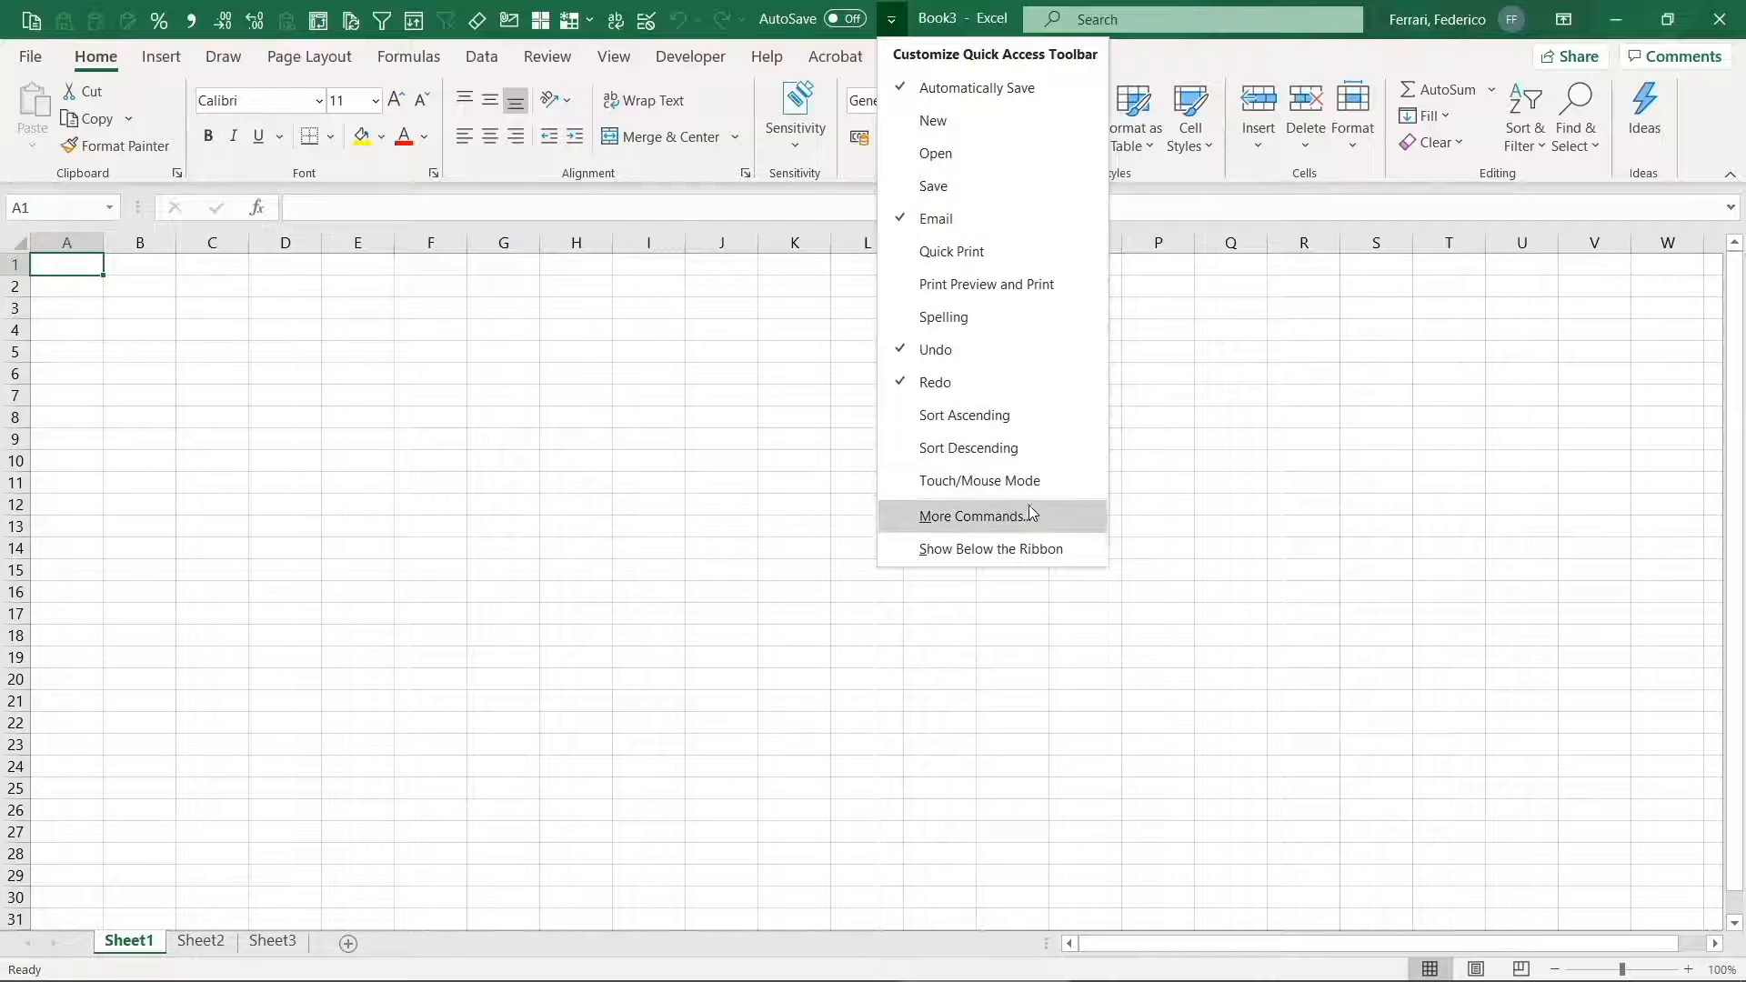
left_click(1025, 549)
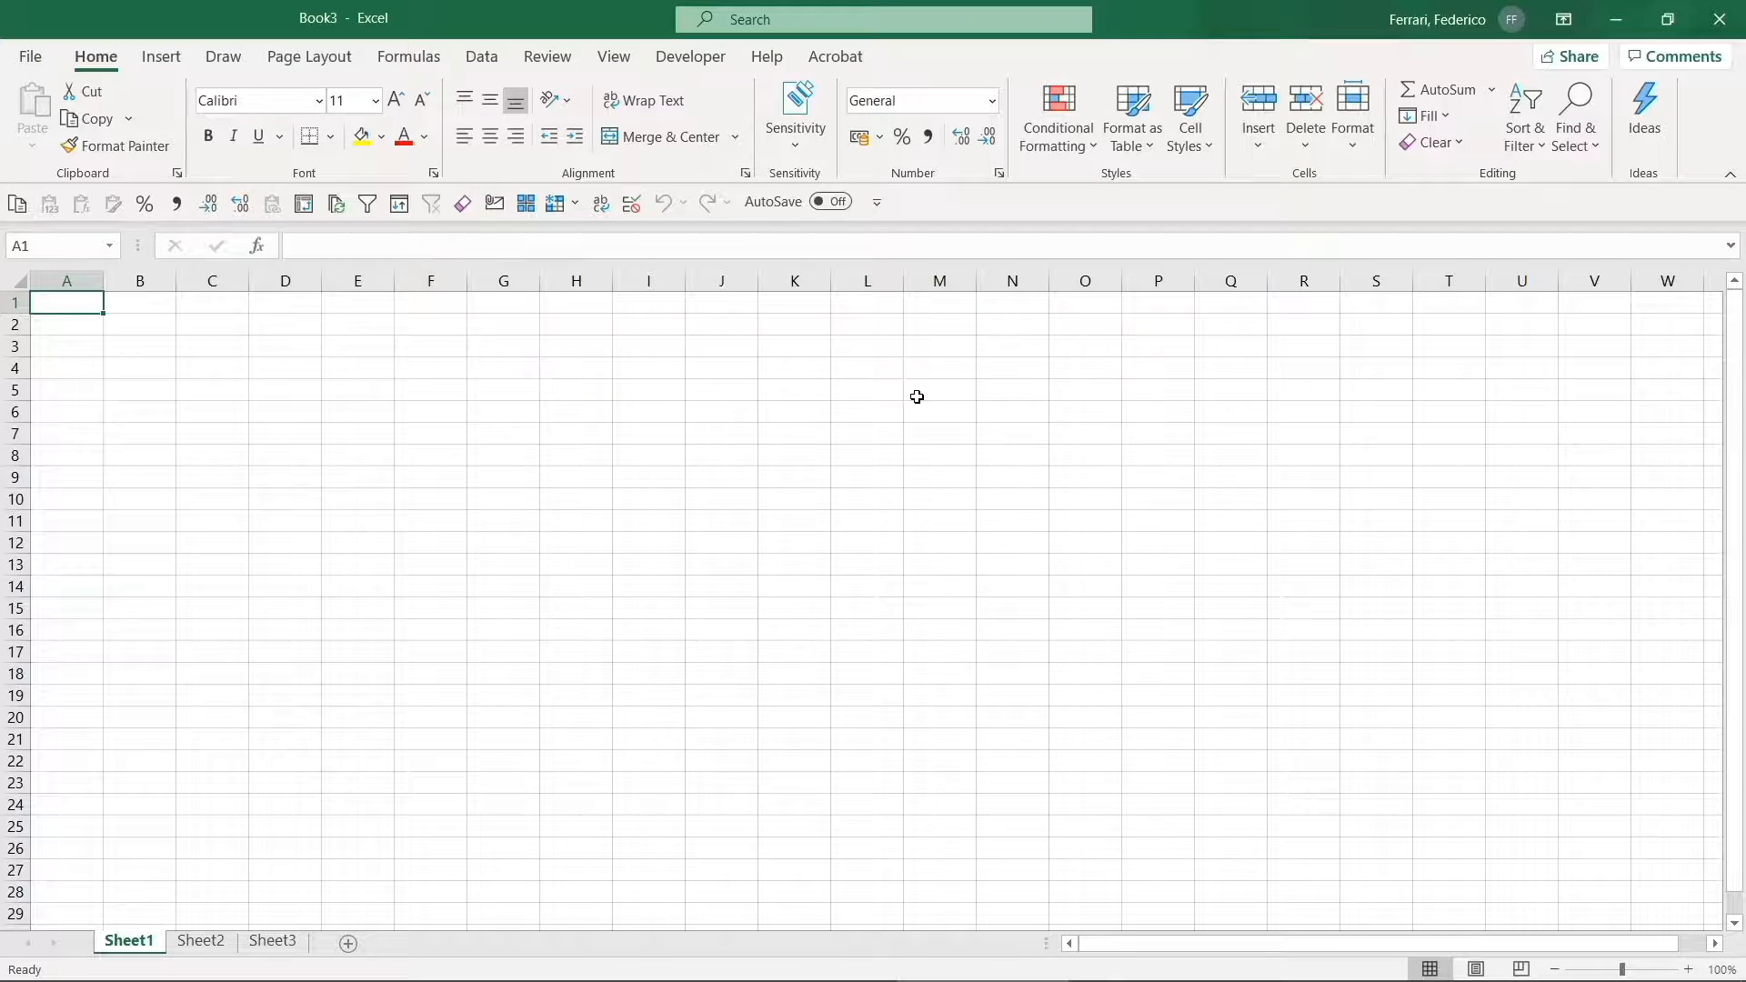
right_click(709, 141)
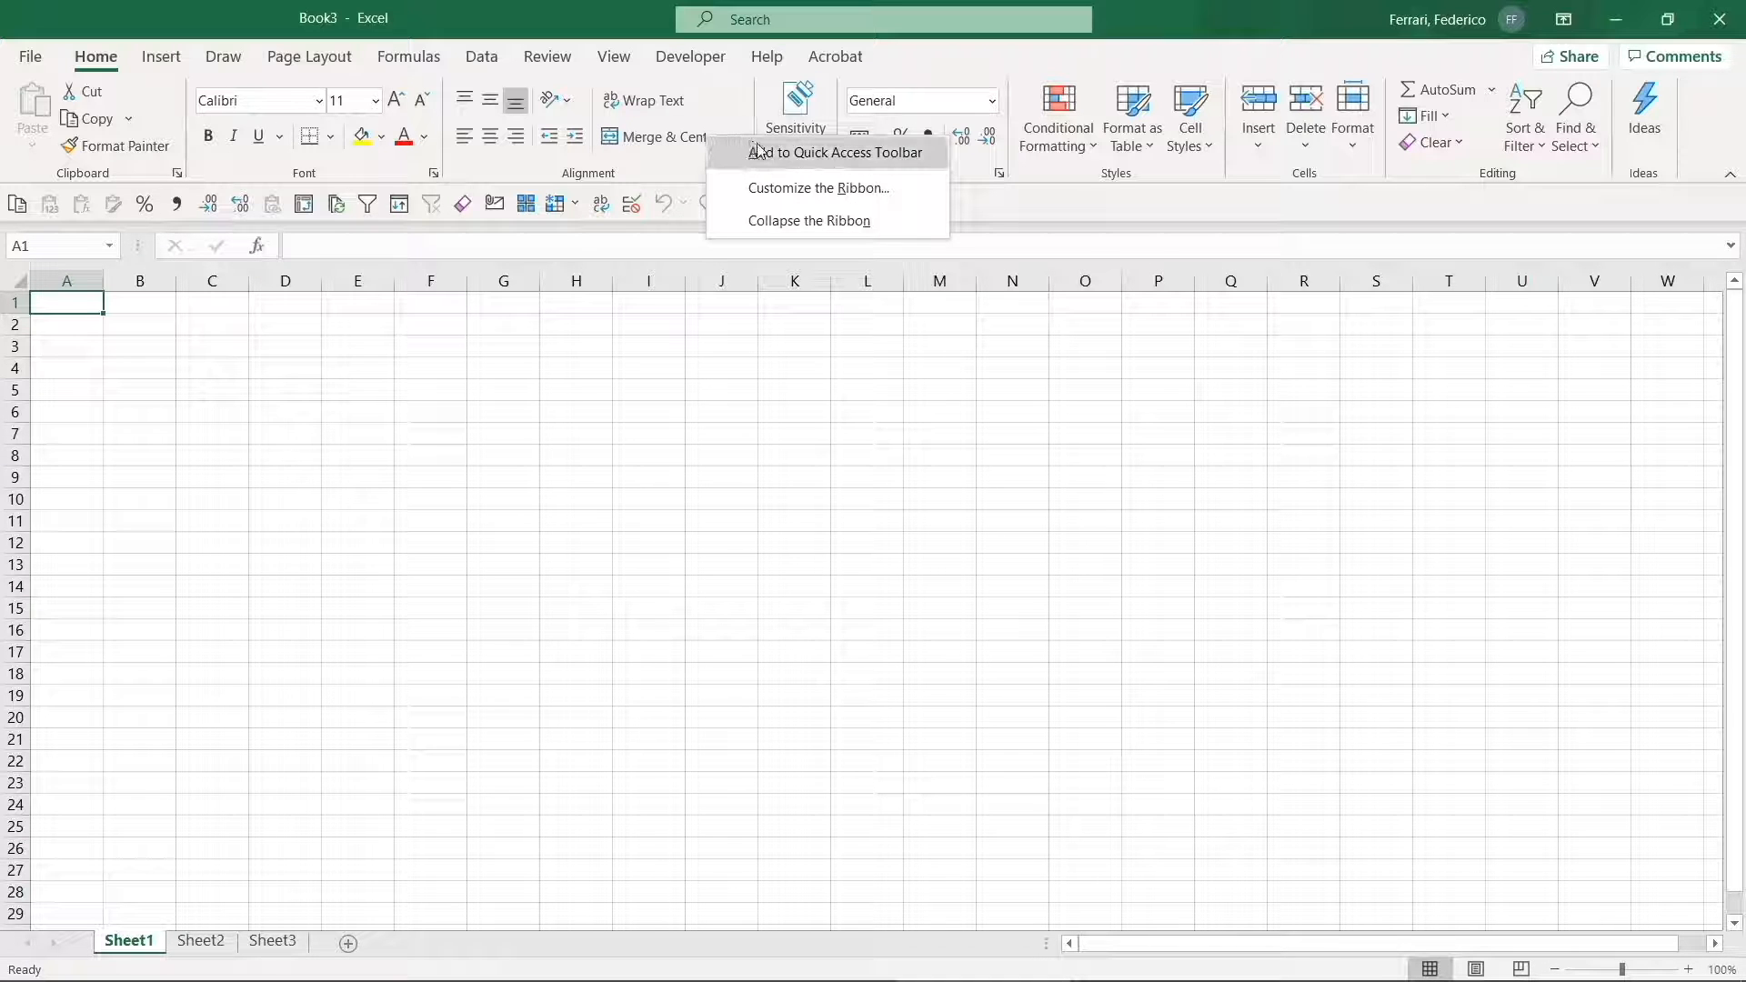
left_click(805, 155)
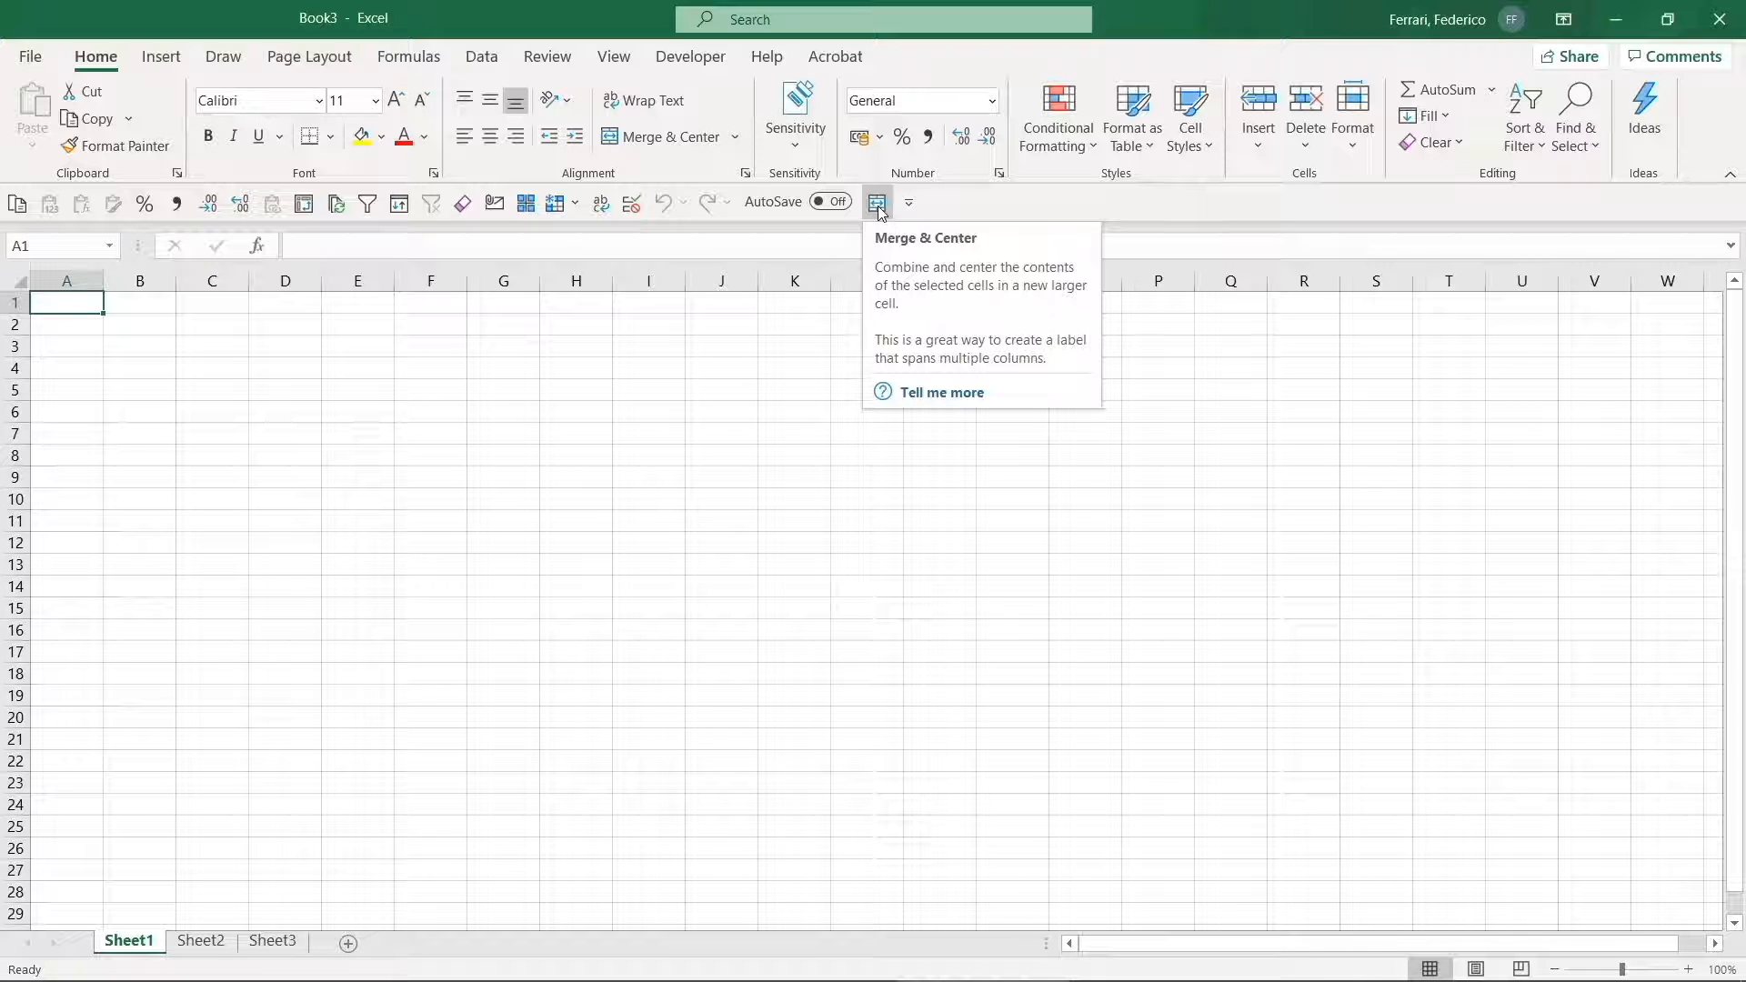
- Add Text to Columns from the Data tab to the quick access toolbar
left_click(494, 64)
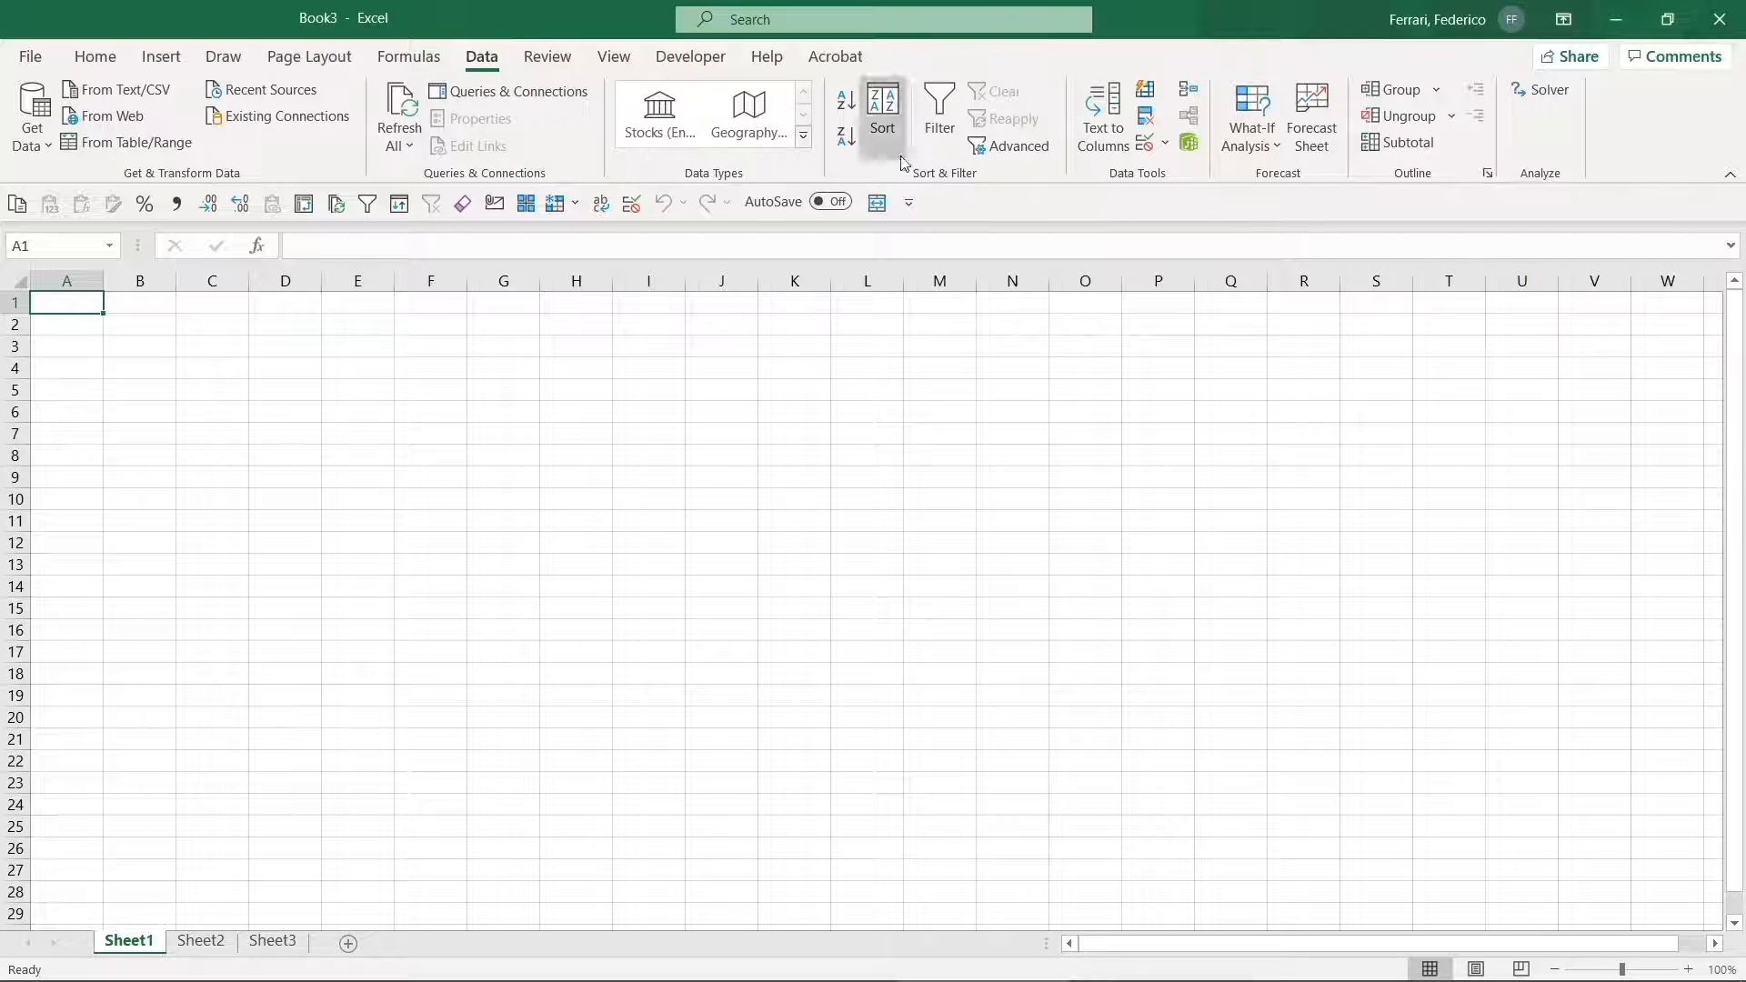
right_click(1104, 138)
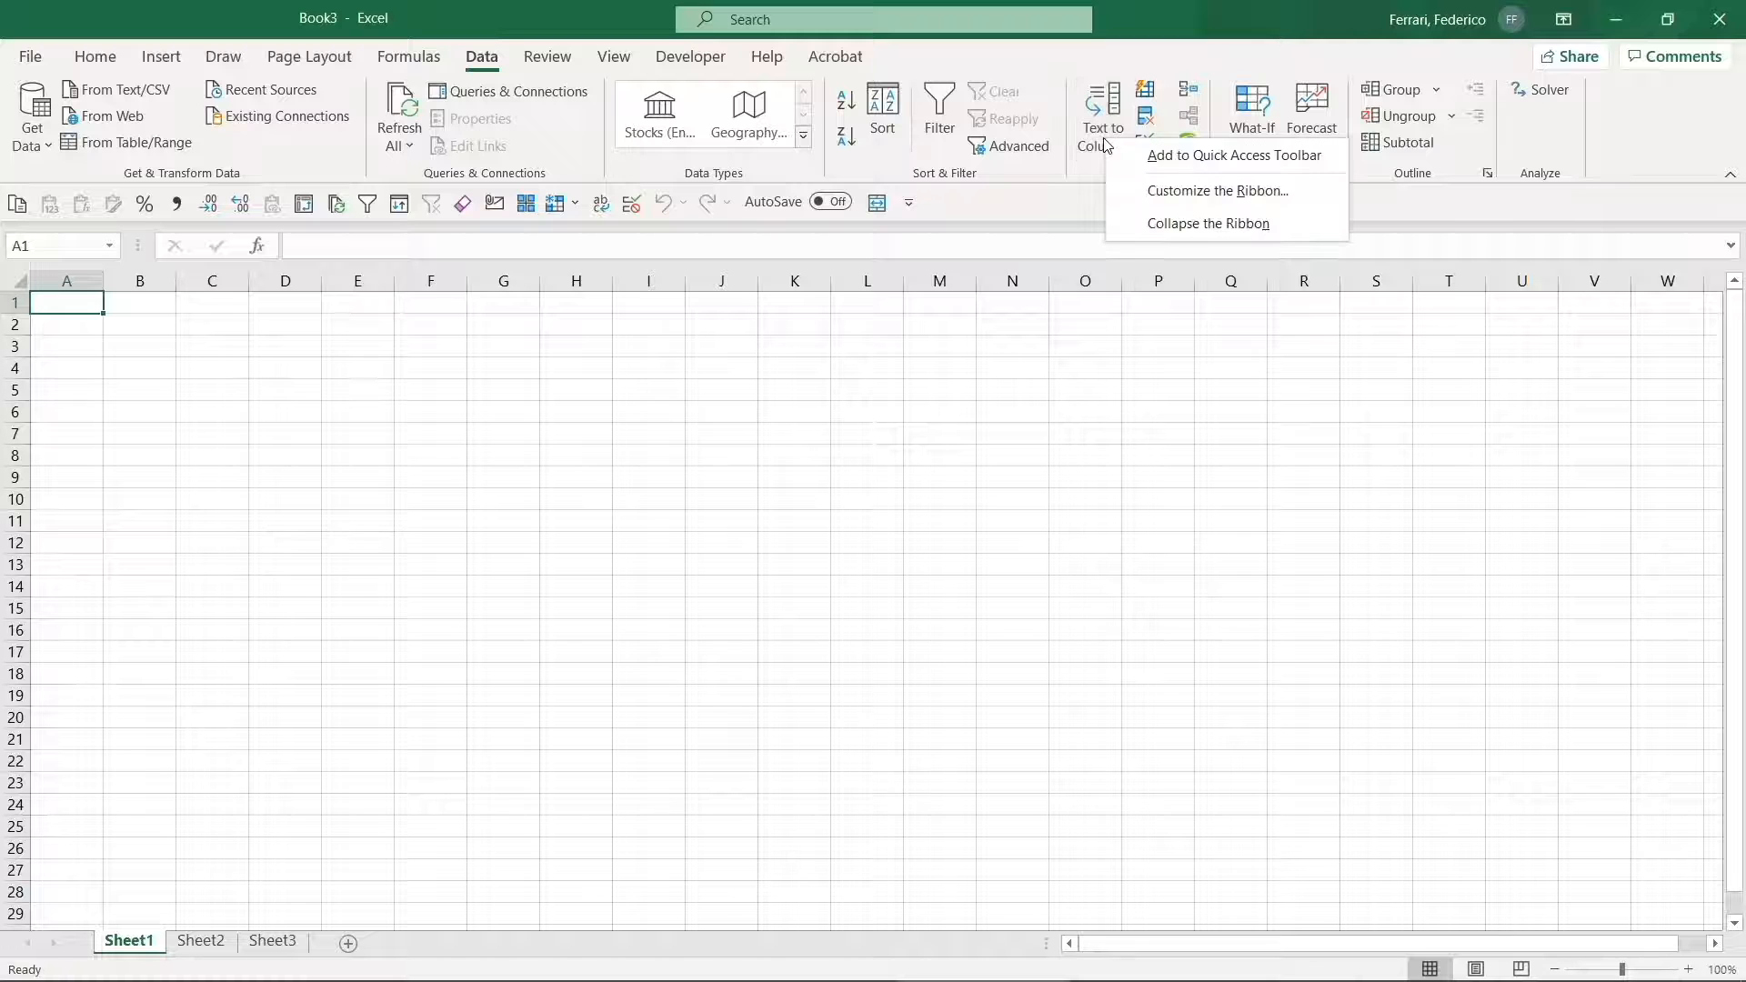
left_click(1151, 155)
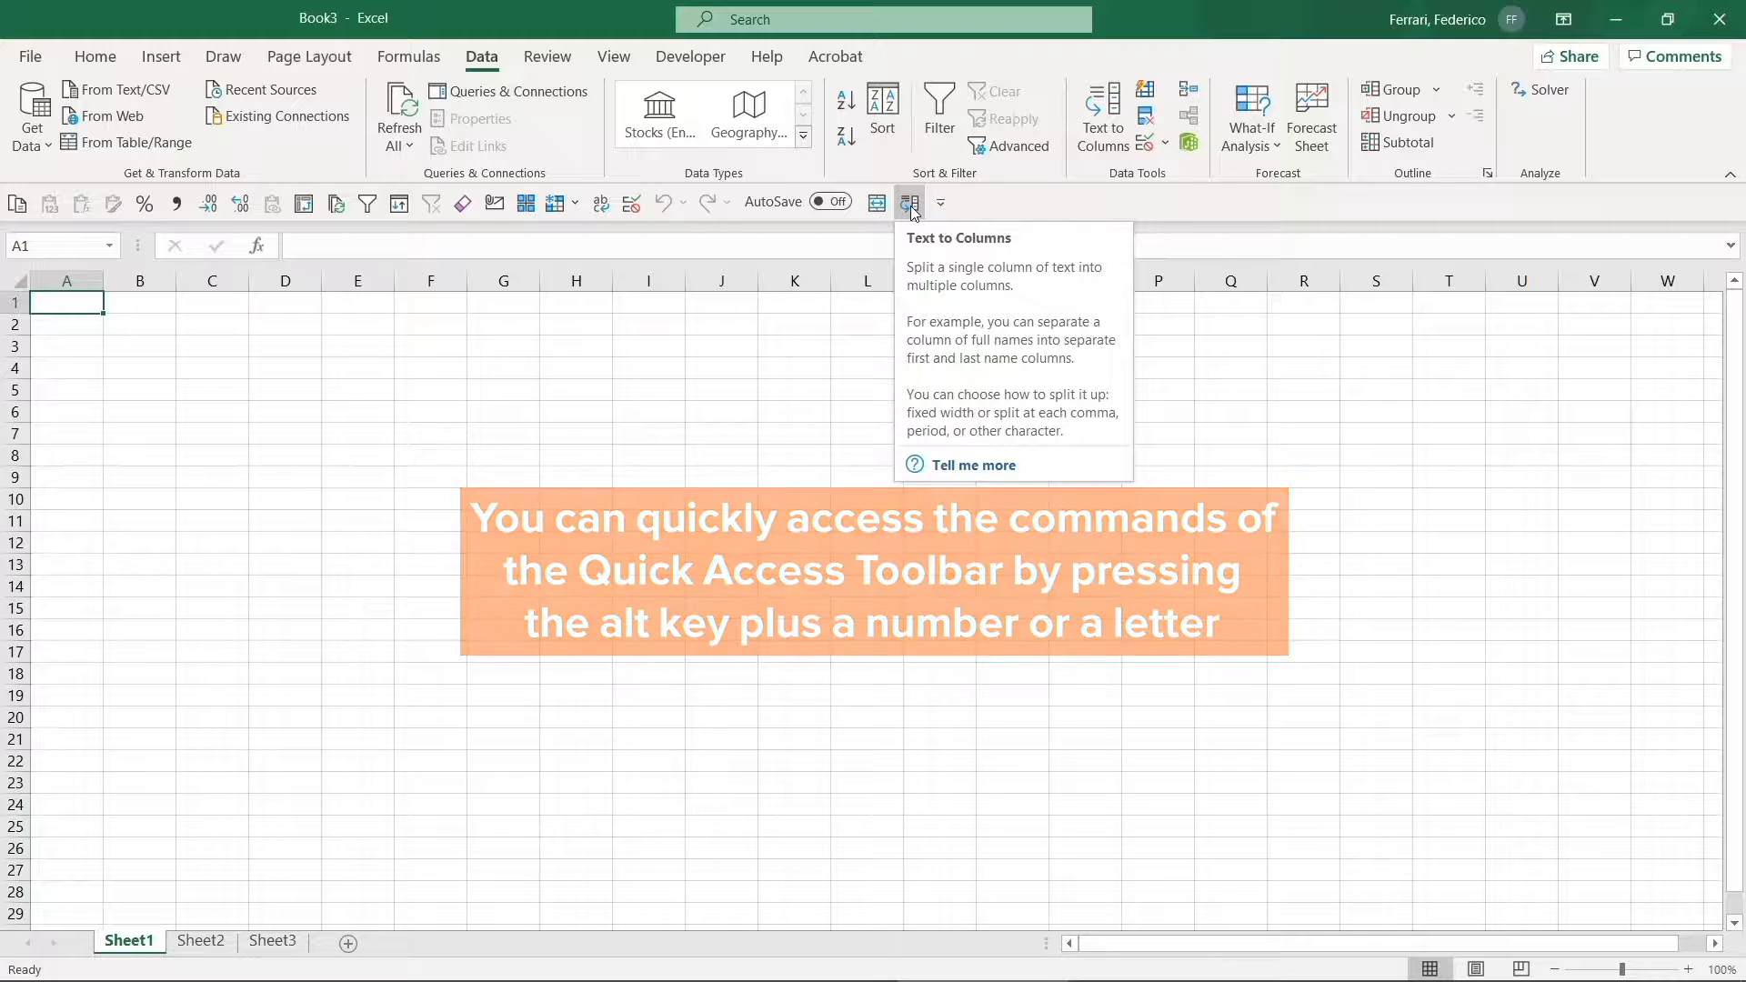
- Enter 5 in cell A1 and apply Comma Style via the Alt+6 key tip so it shows 5.00
key("alt")
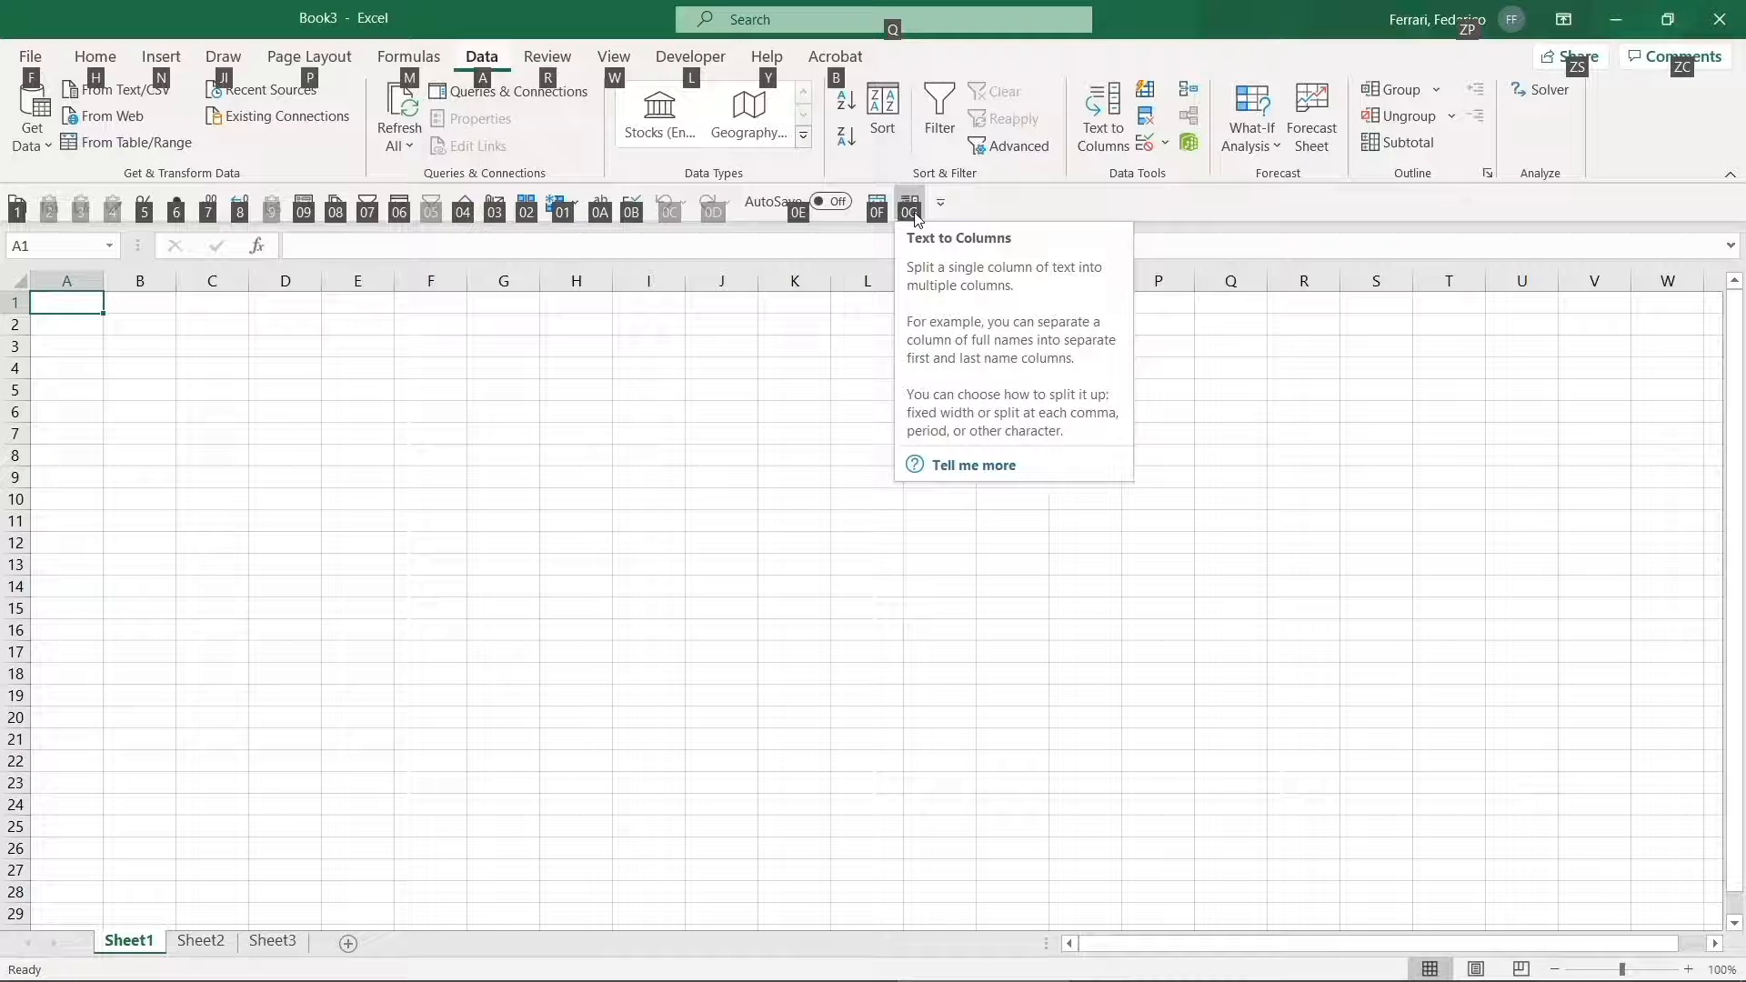
left_click(90, 303)
type("5")
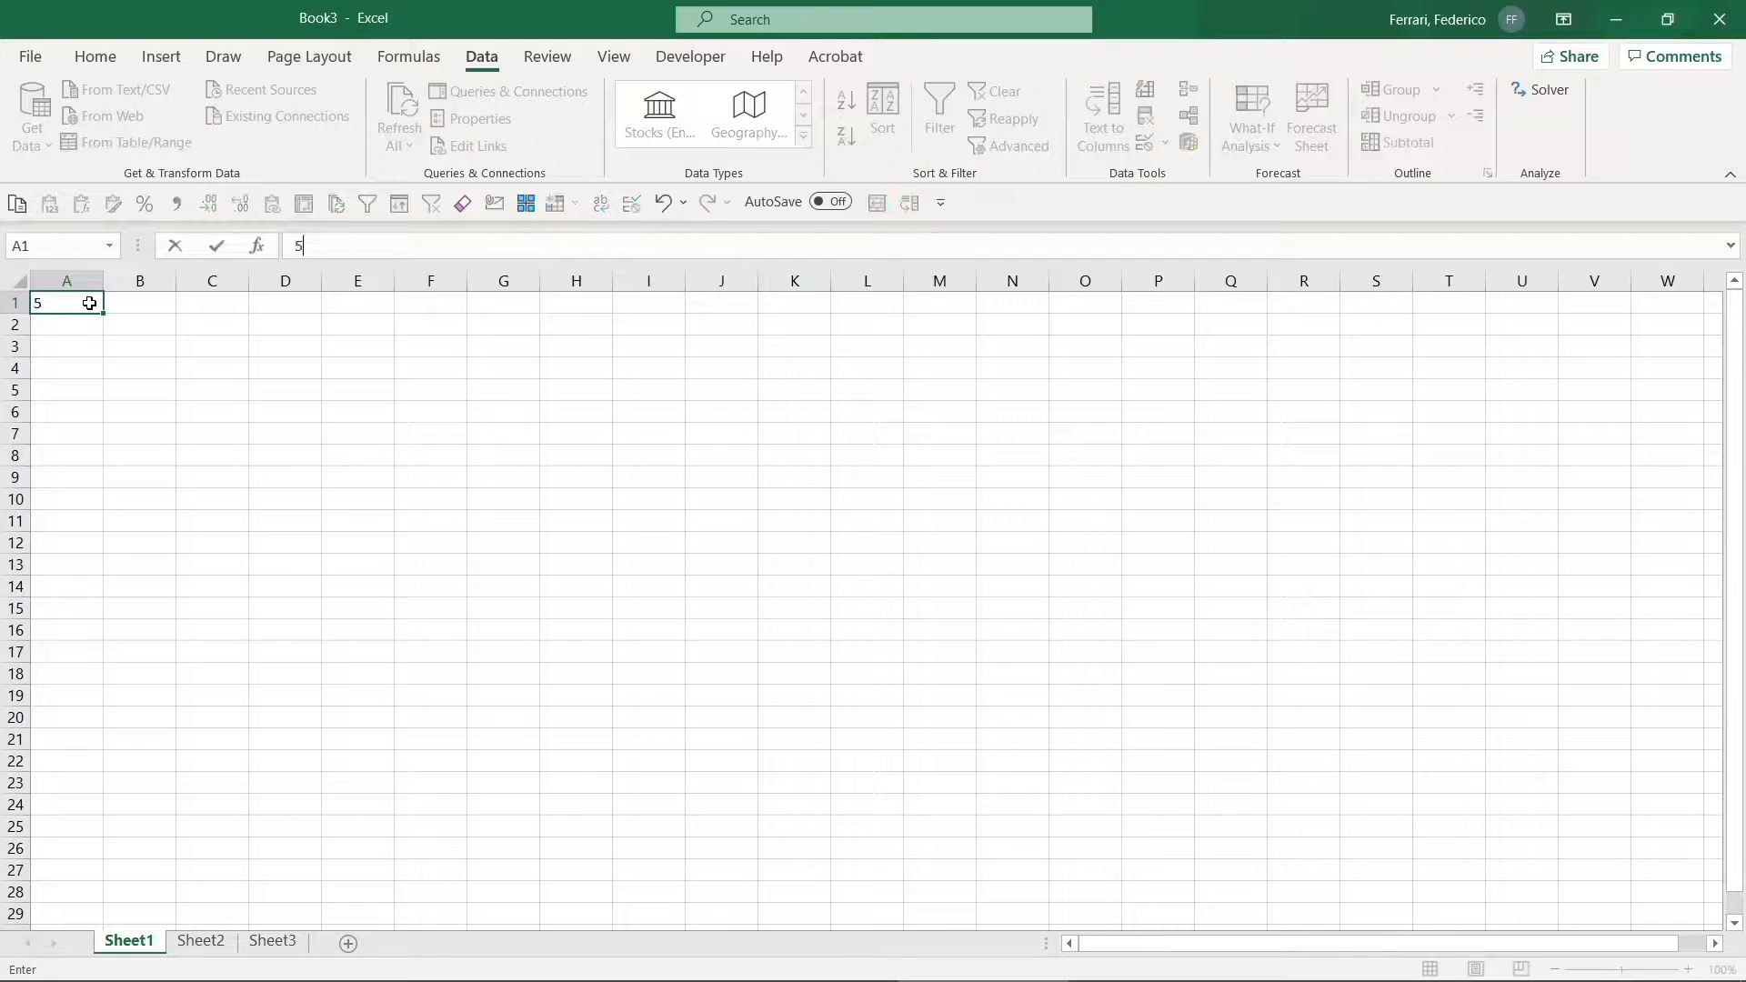
key("Return")
left_click(90, 303)
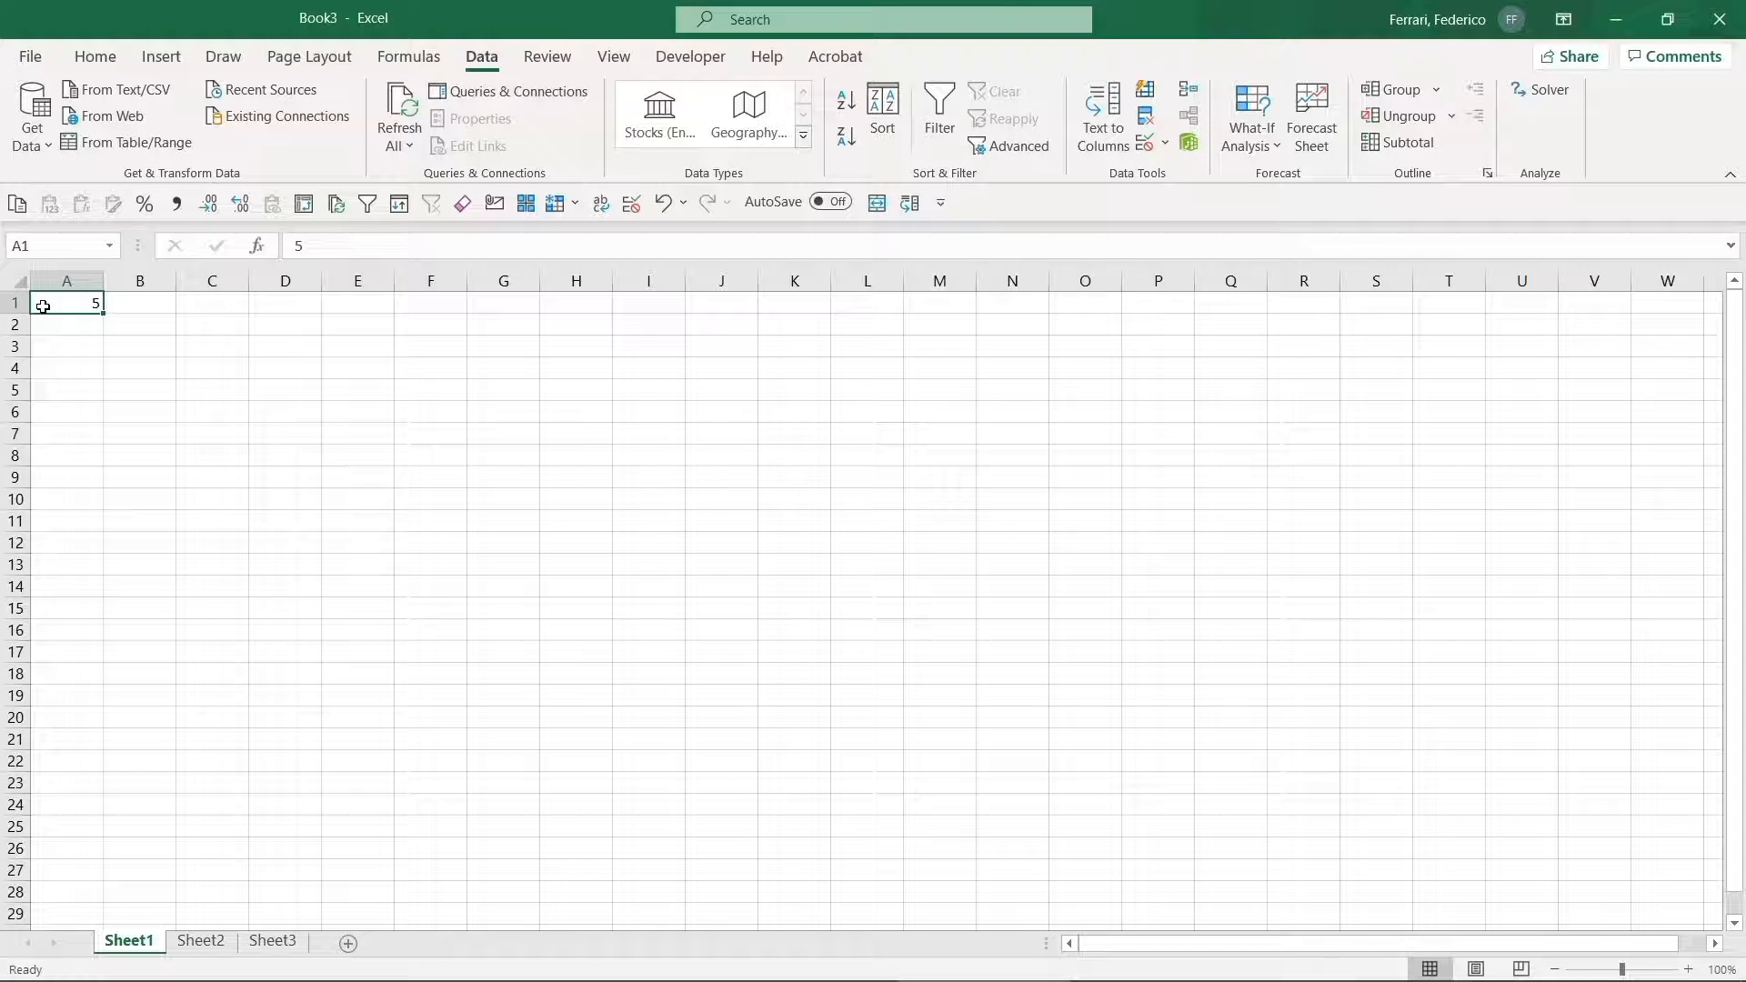
key("alt")
key("6")
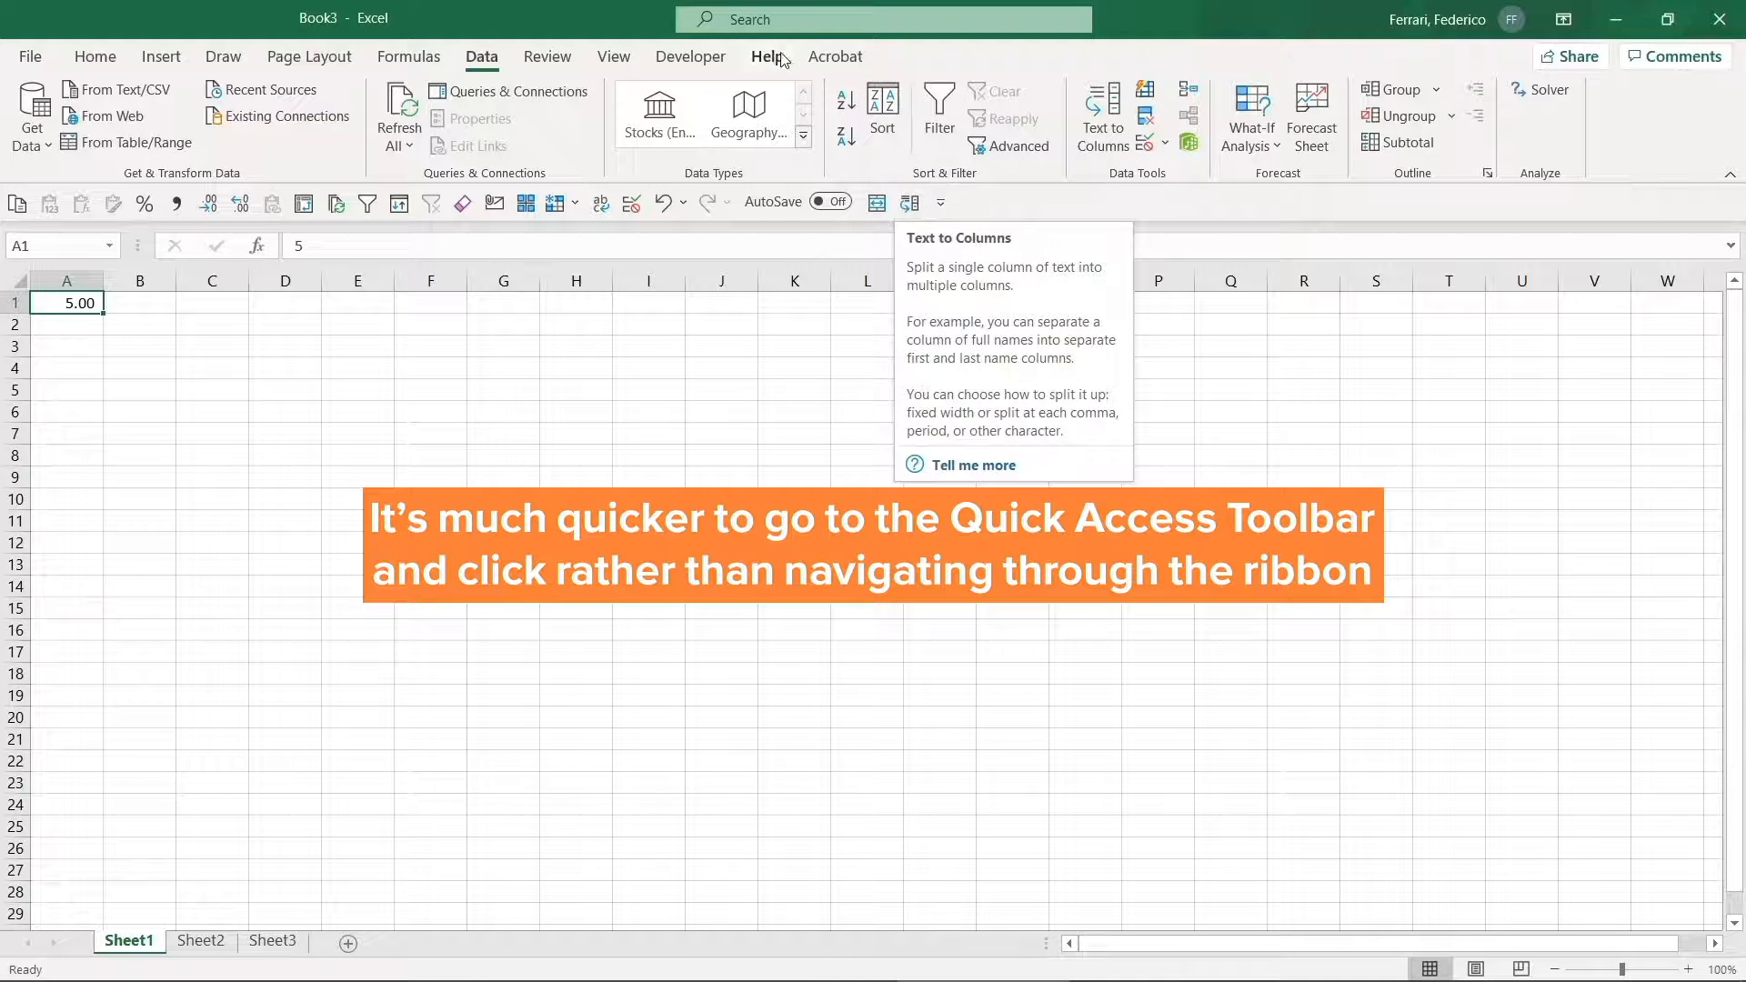
left_click(115, 60)
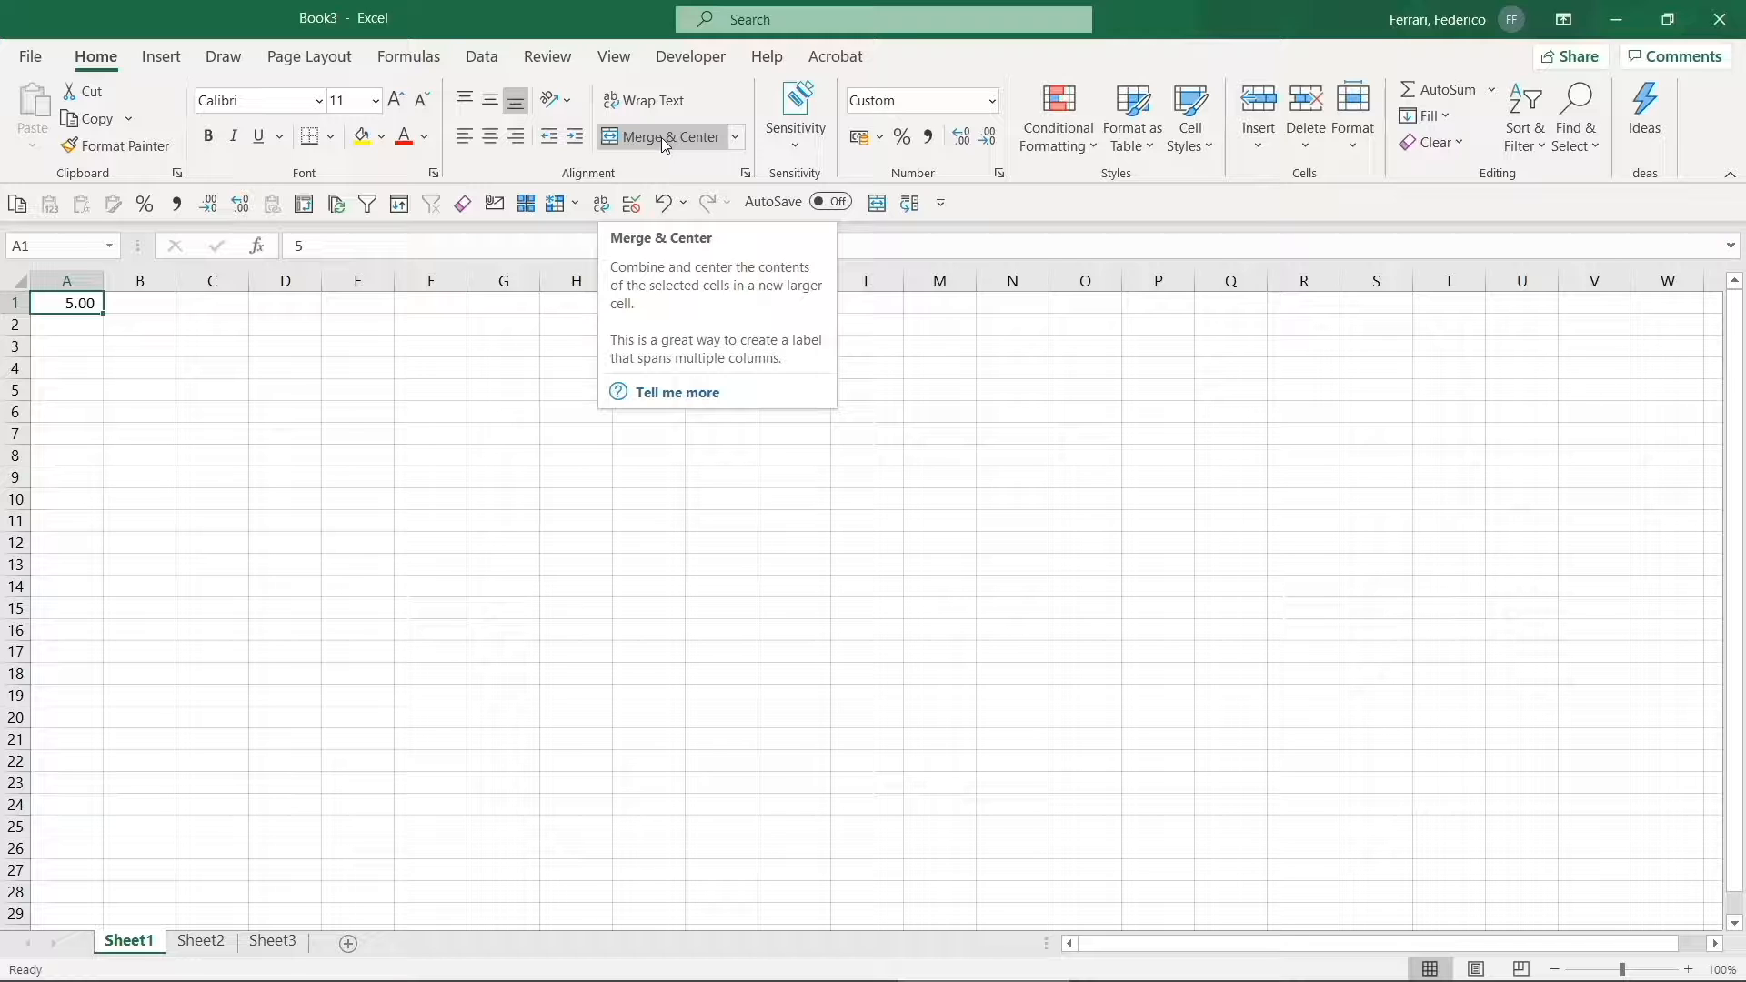
- Open the Quick Access Toolbar page of Excel Options with All Commands listed
left_click(943, 208)
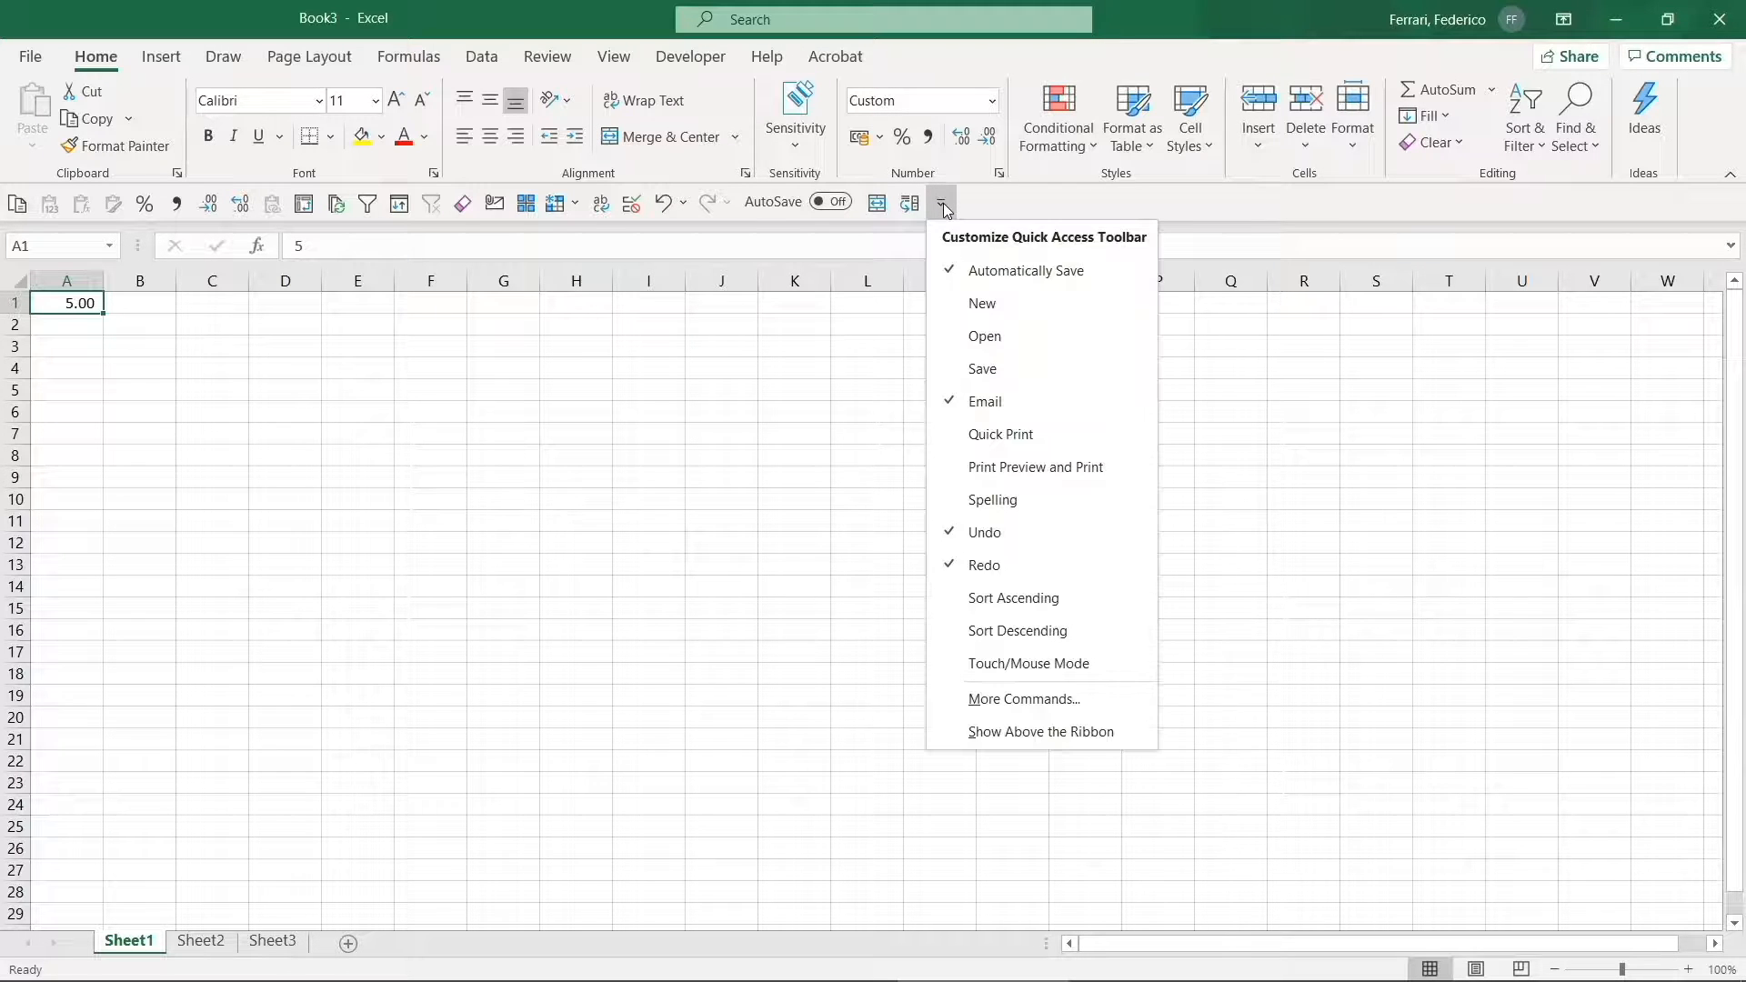
left_click(1103, 697)
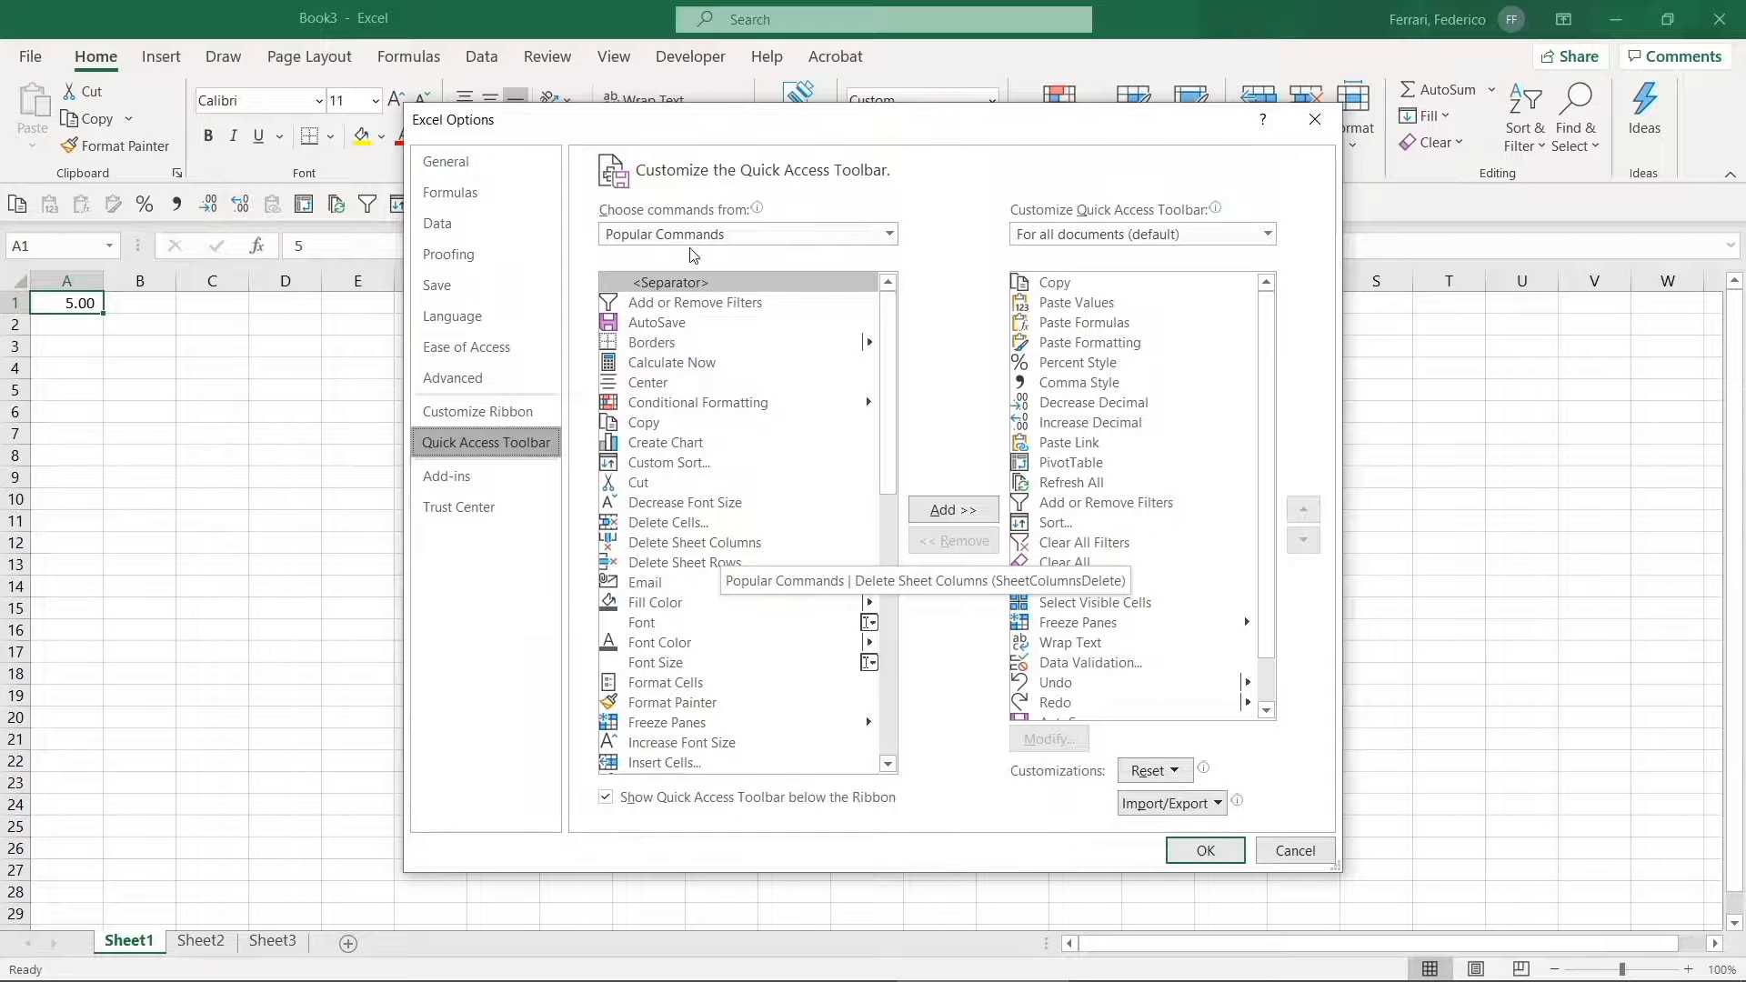
left_click(718, 238)
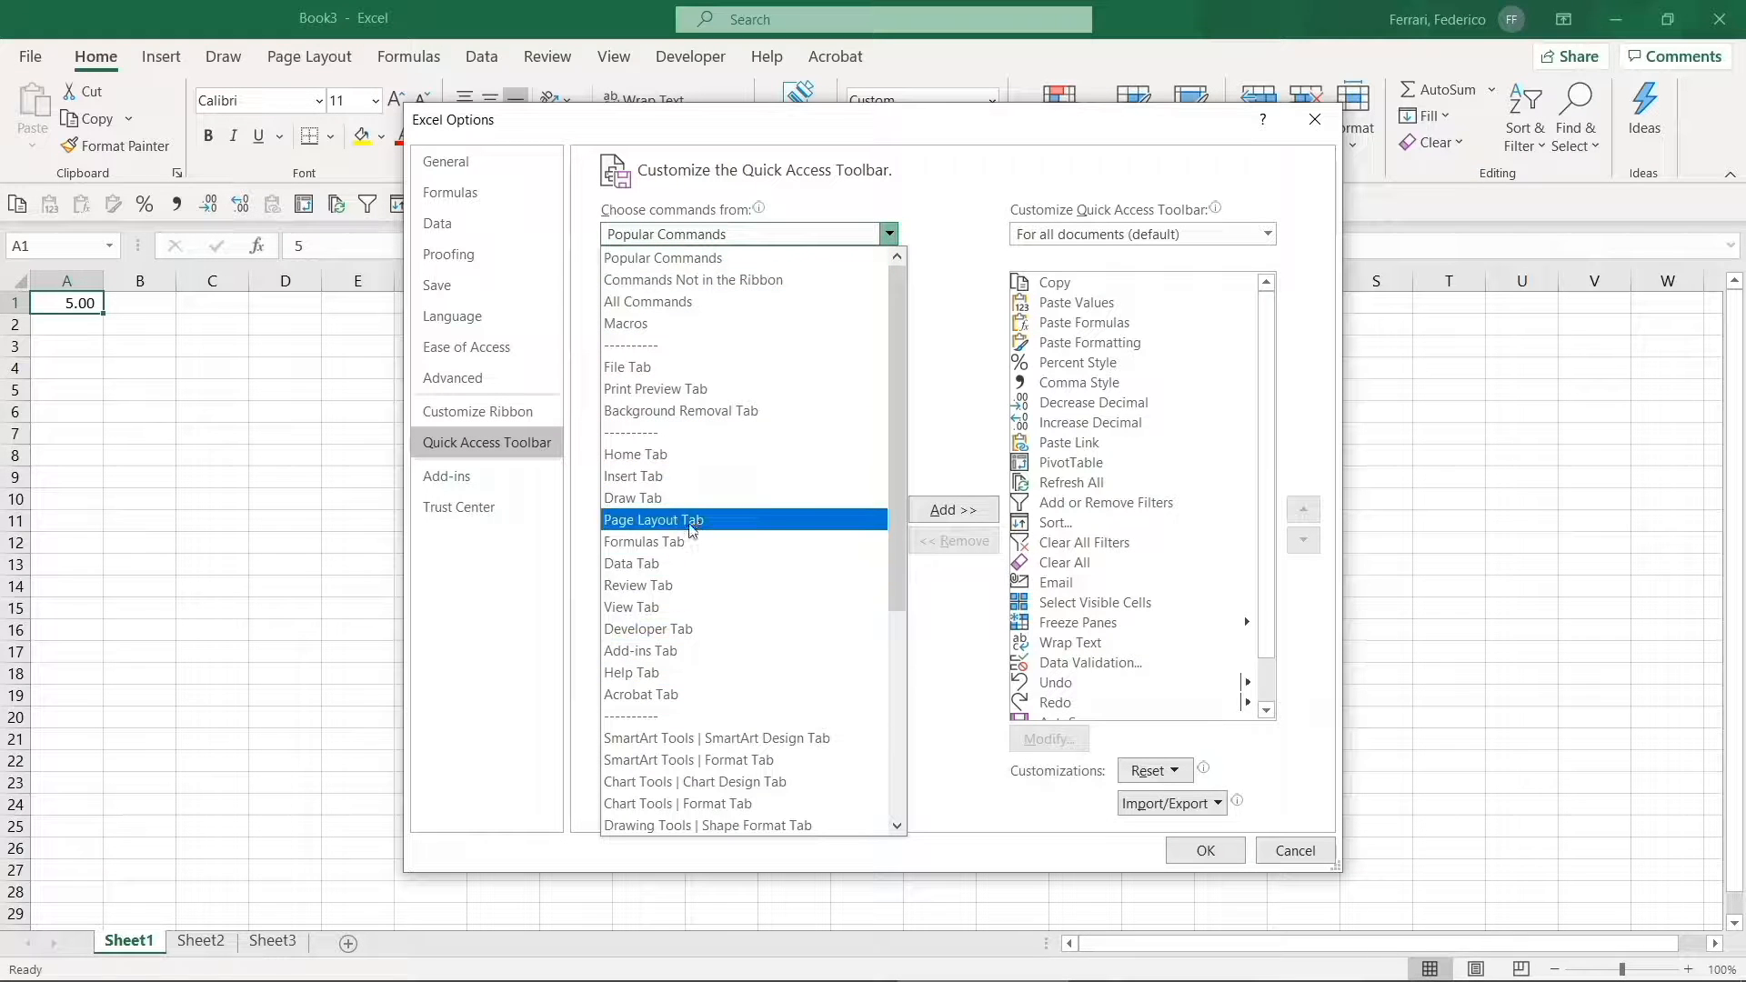
left_click(702, 308)
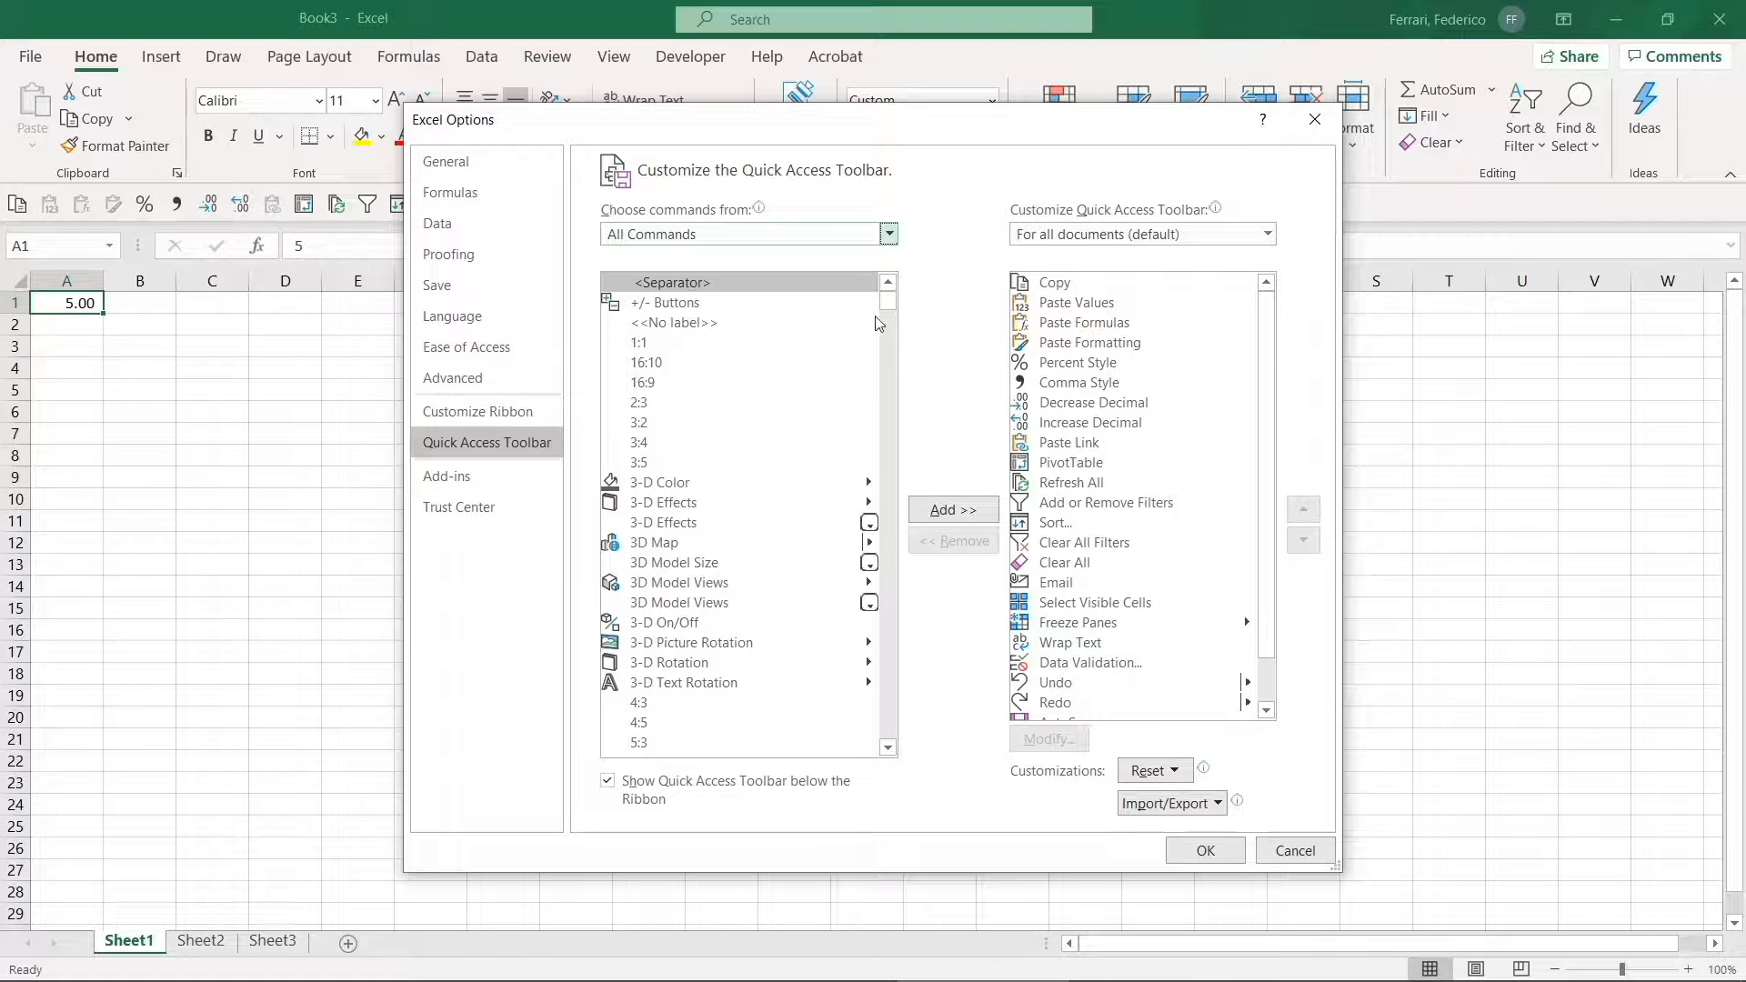
- Add Banded Rows to the toolbar list, trying Below Average, moving it up, then removing it
left_click_drag(890, 308, 890, 346)
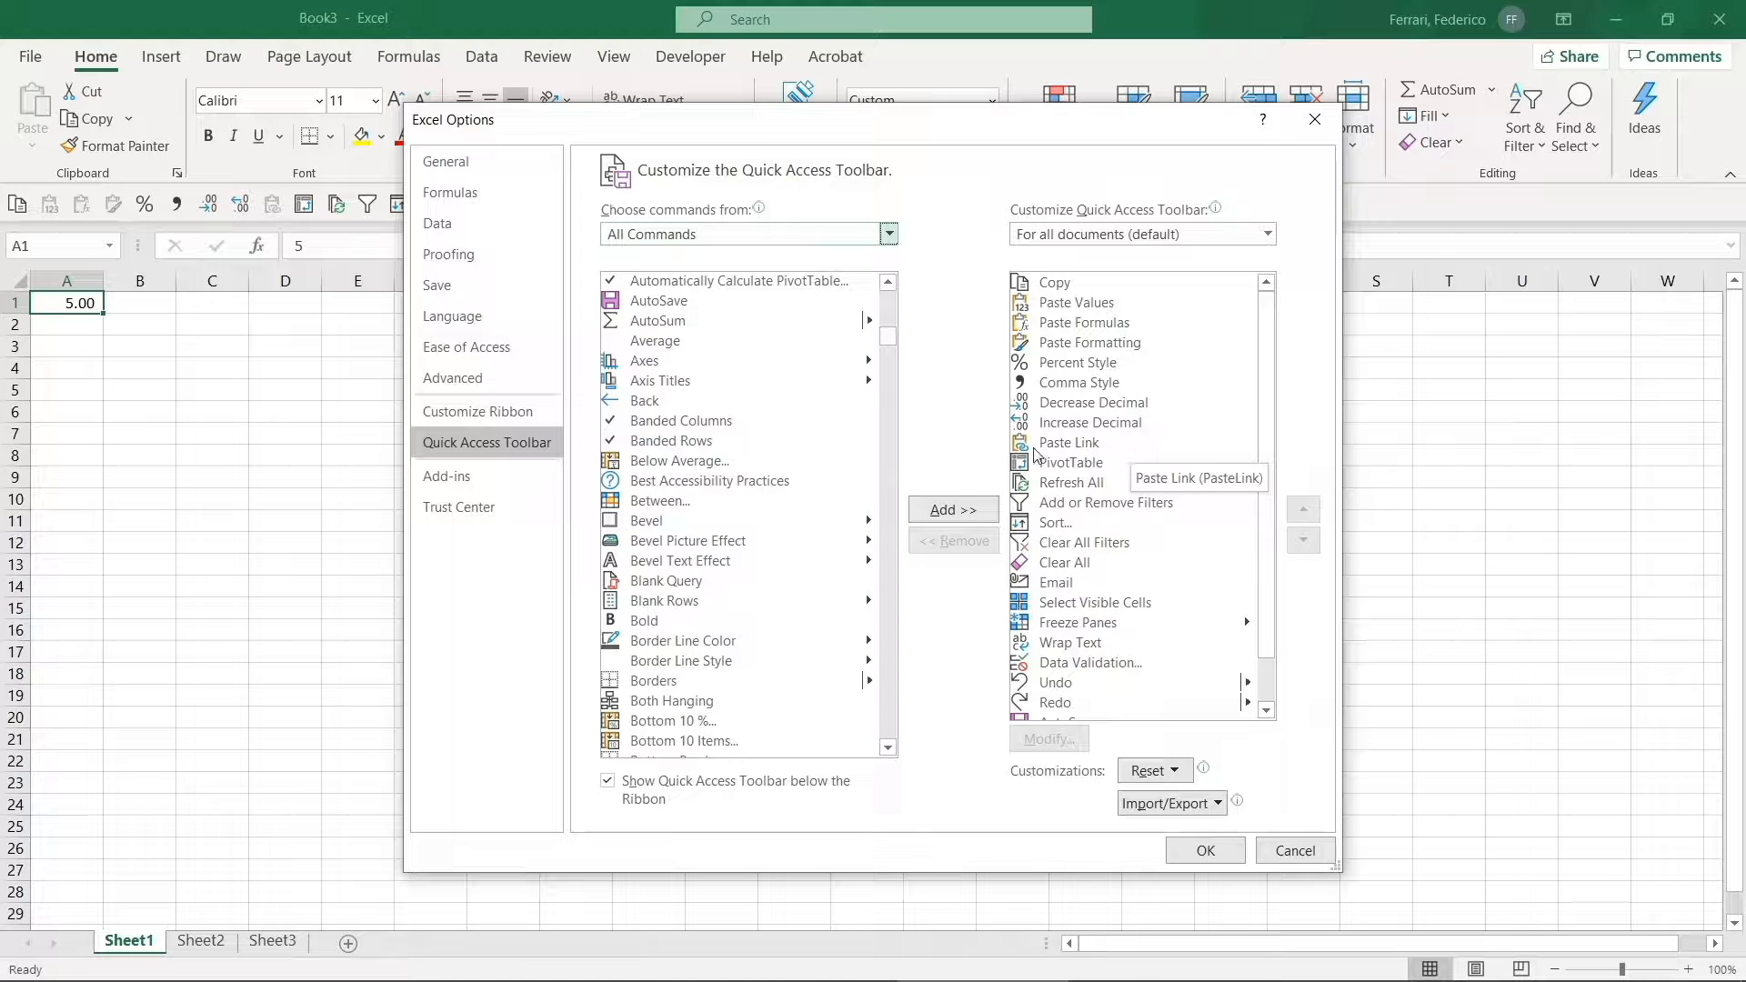
double_click(701, 442)
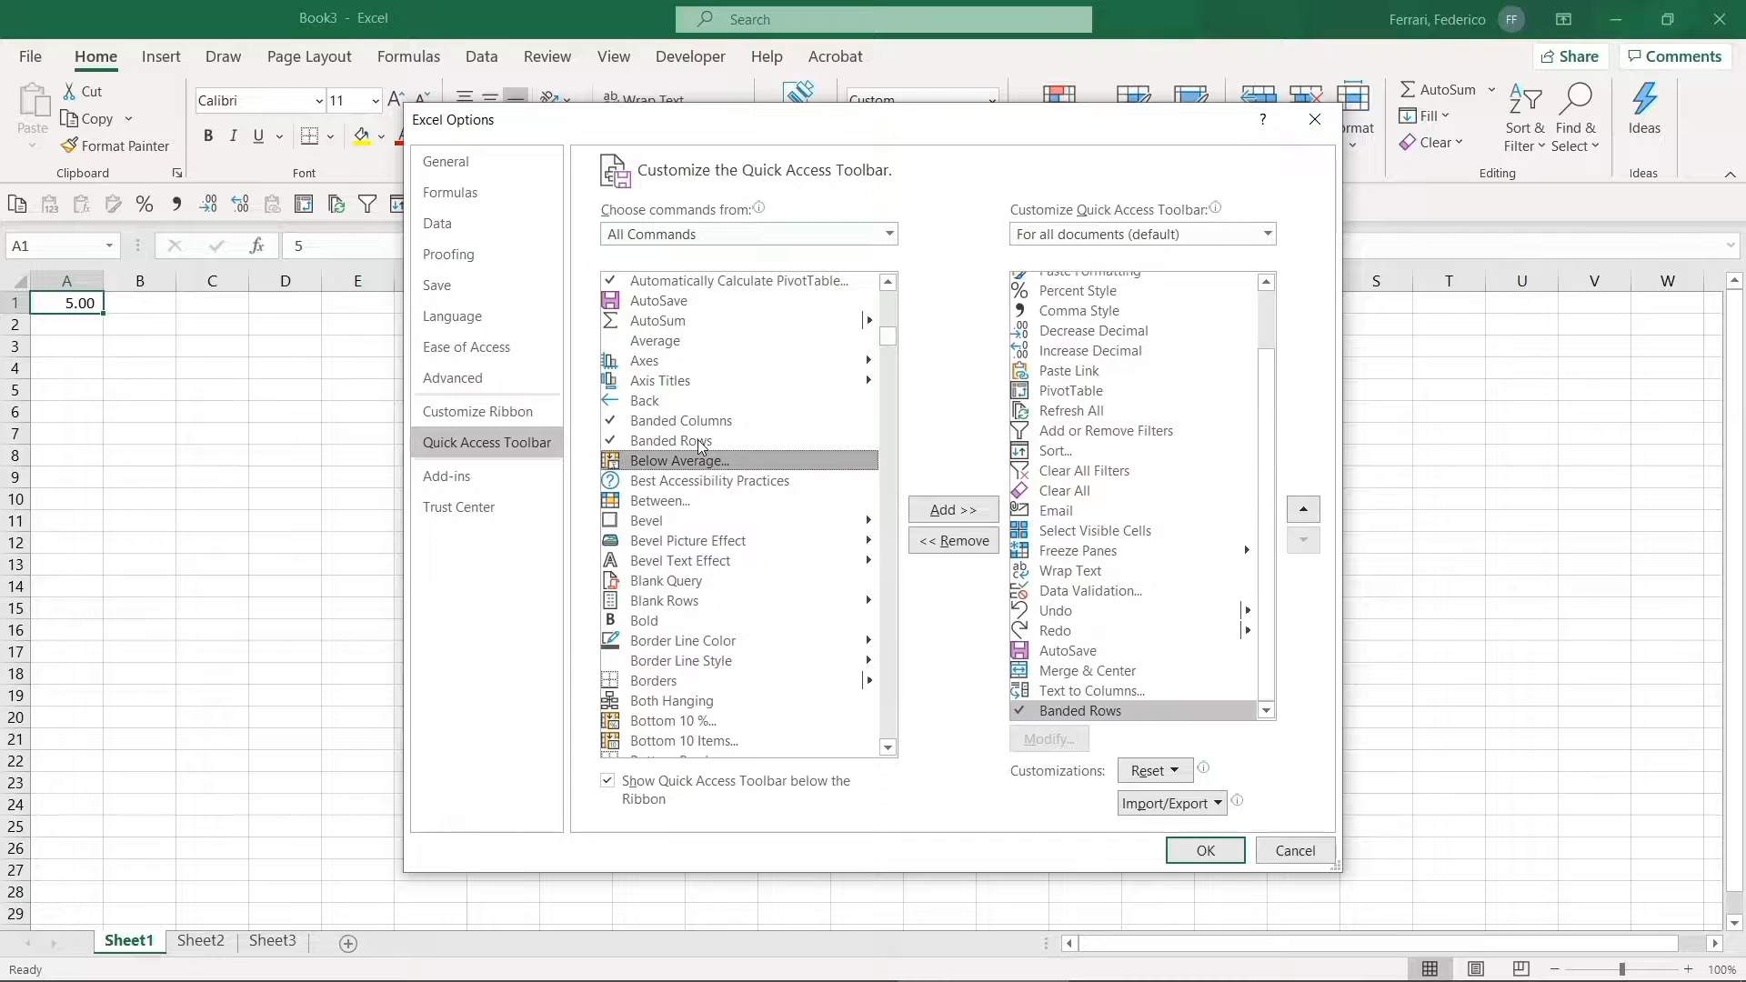
left_click(955, 510)
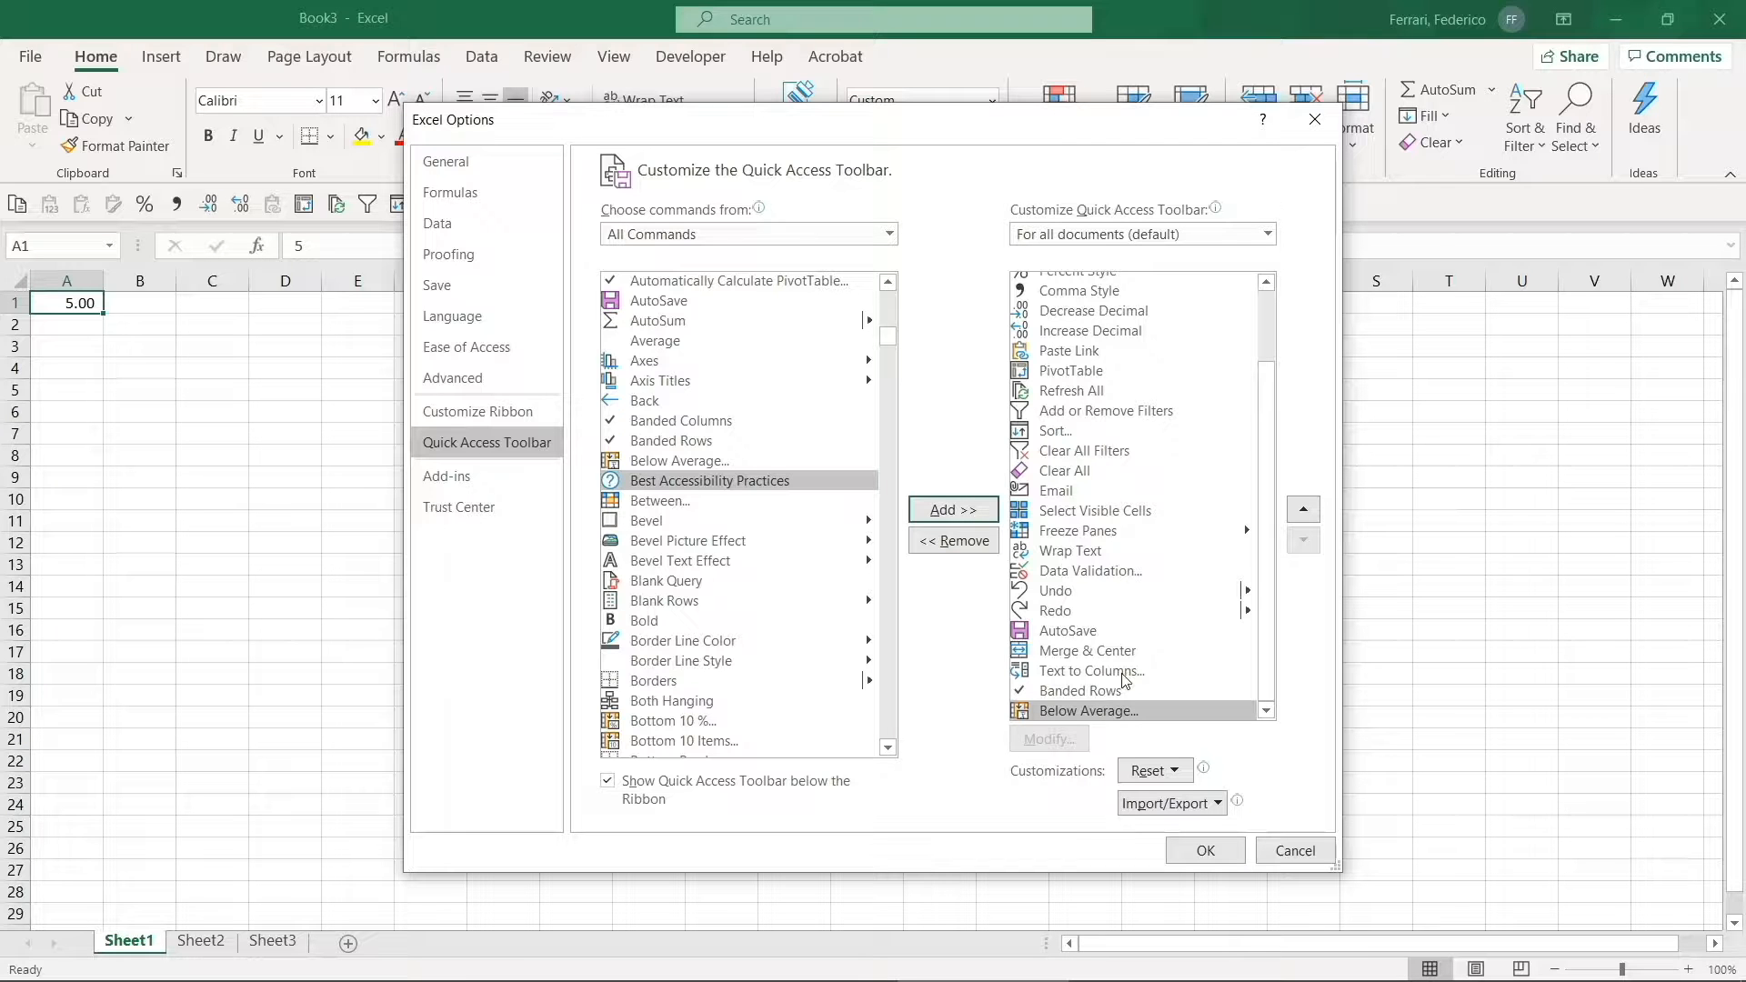
left_click(1315, 512)
left_click(1315, 512)
left_click(1315, 512)
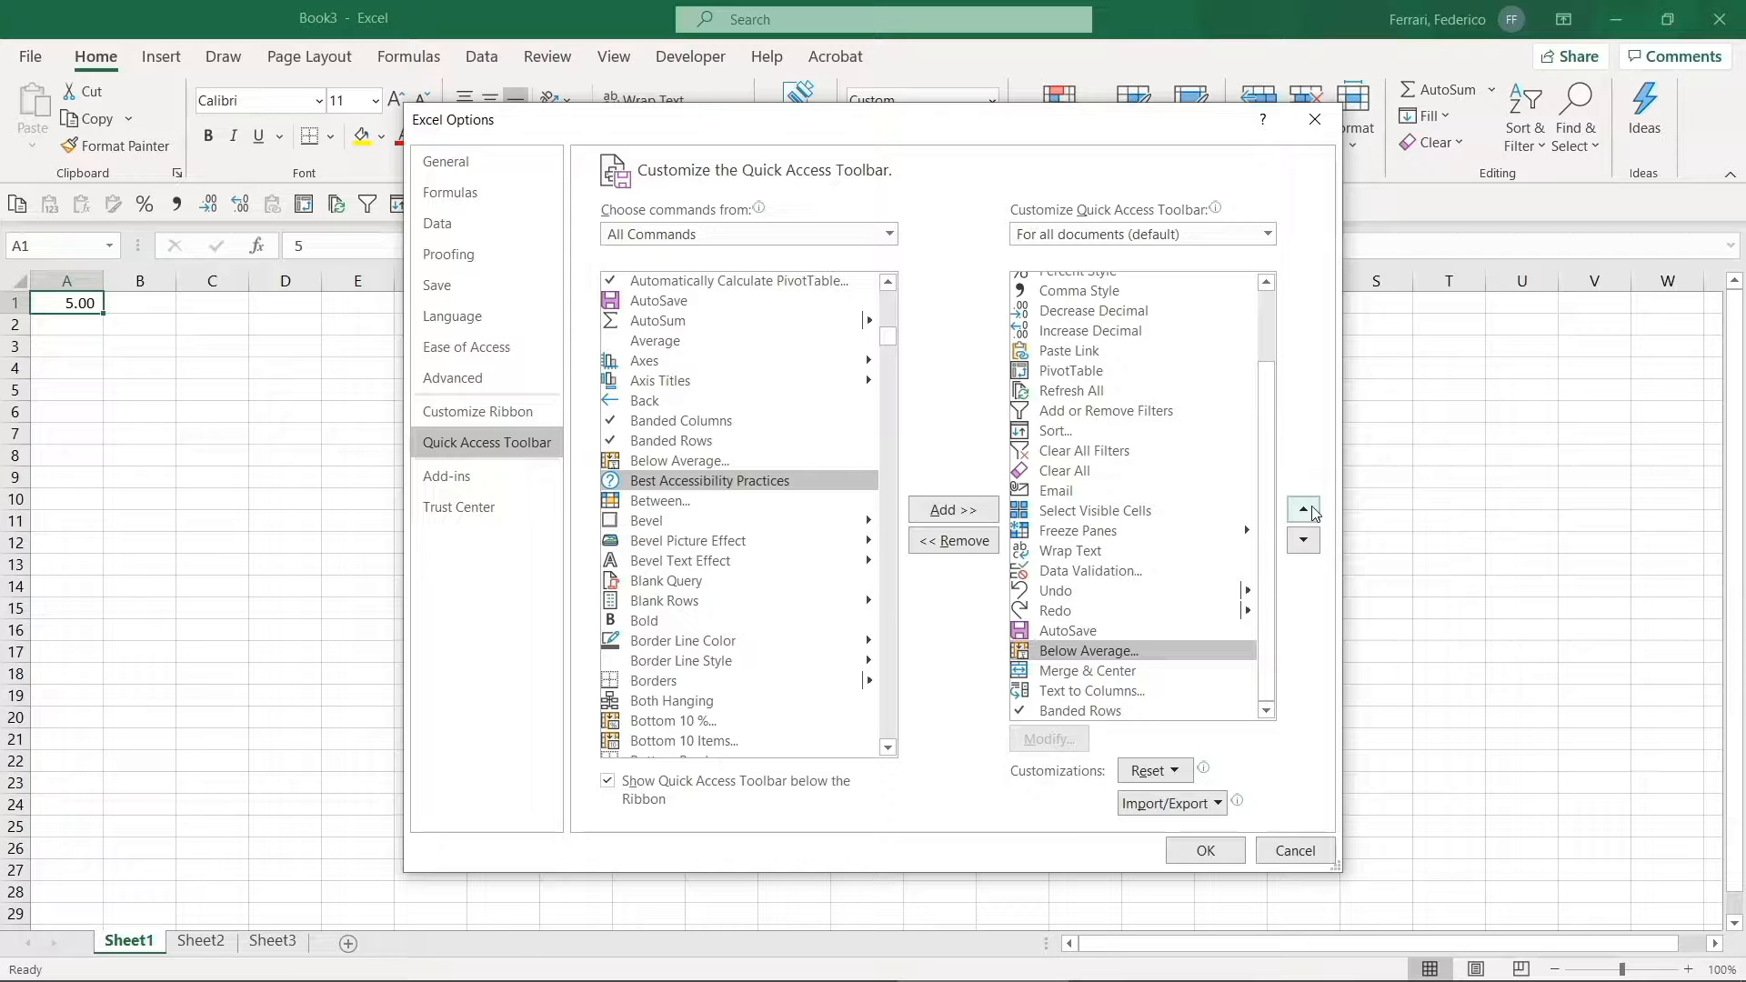
left_click(961, 544)
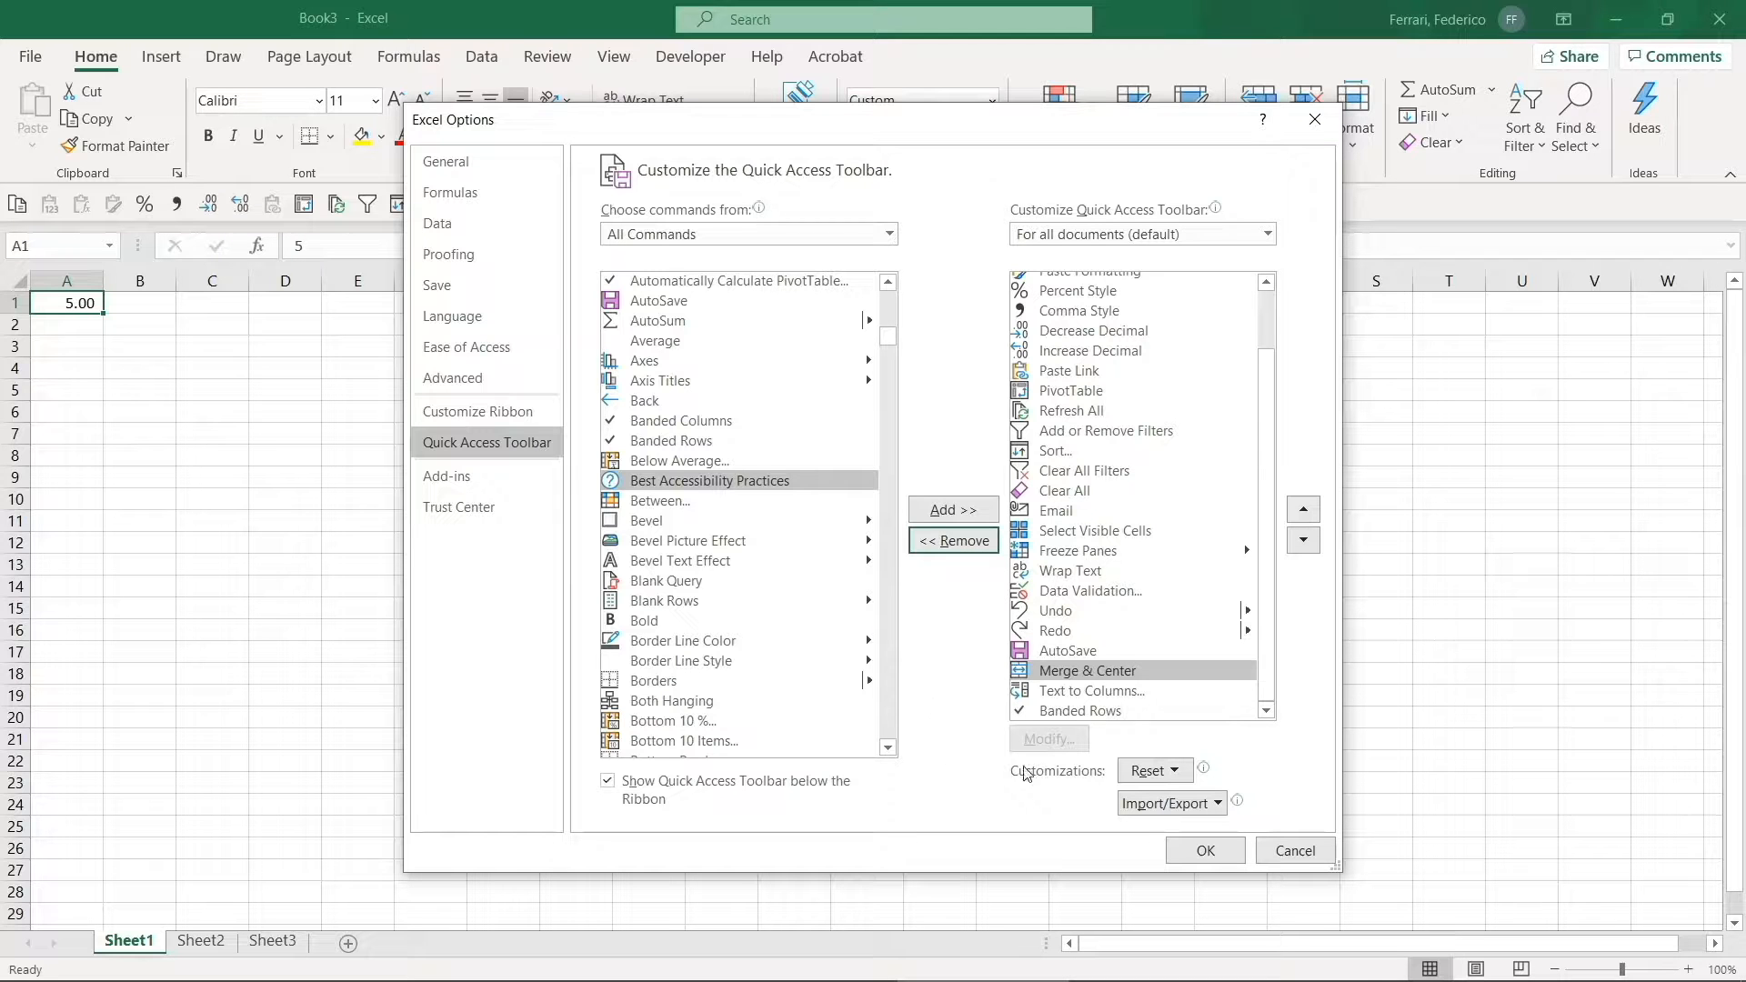
left_click(1192, 806)
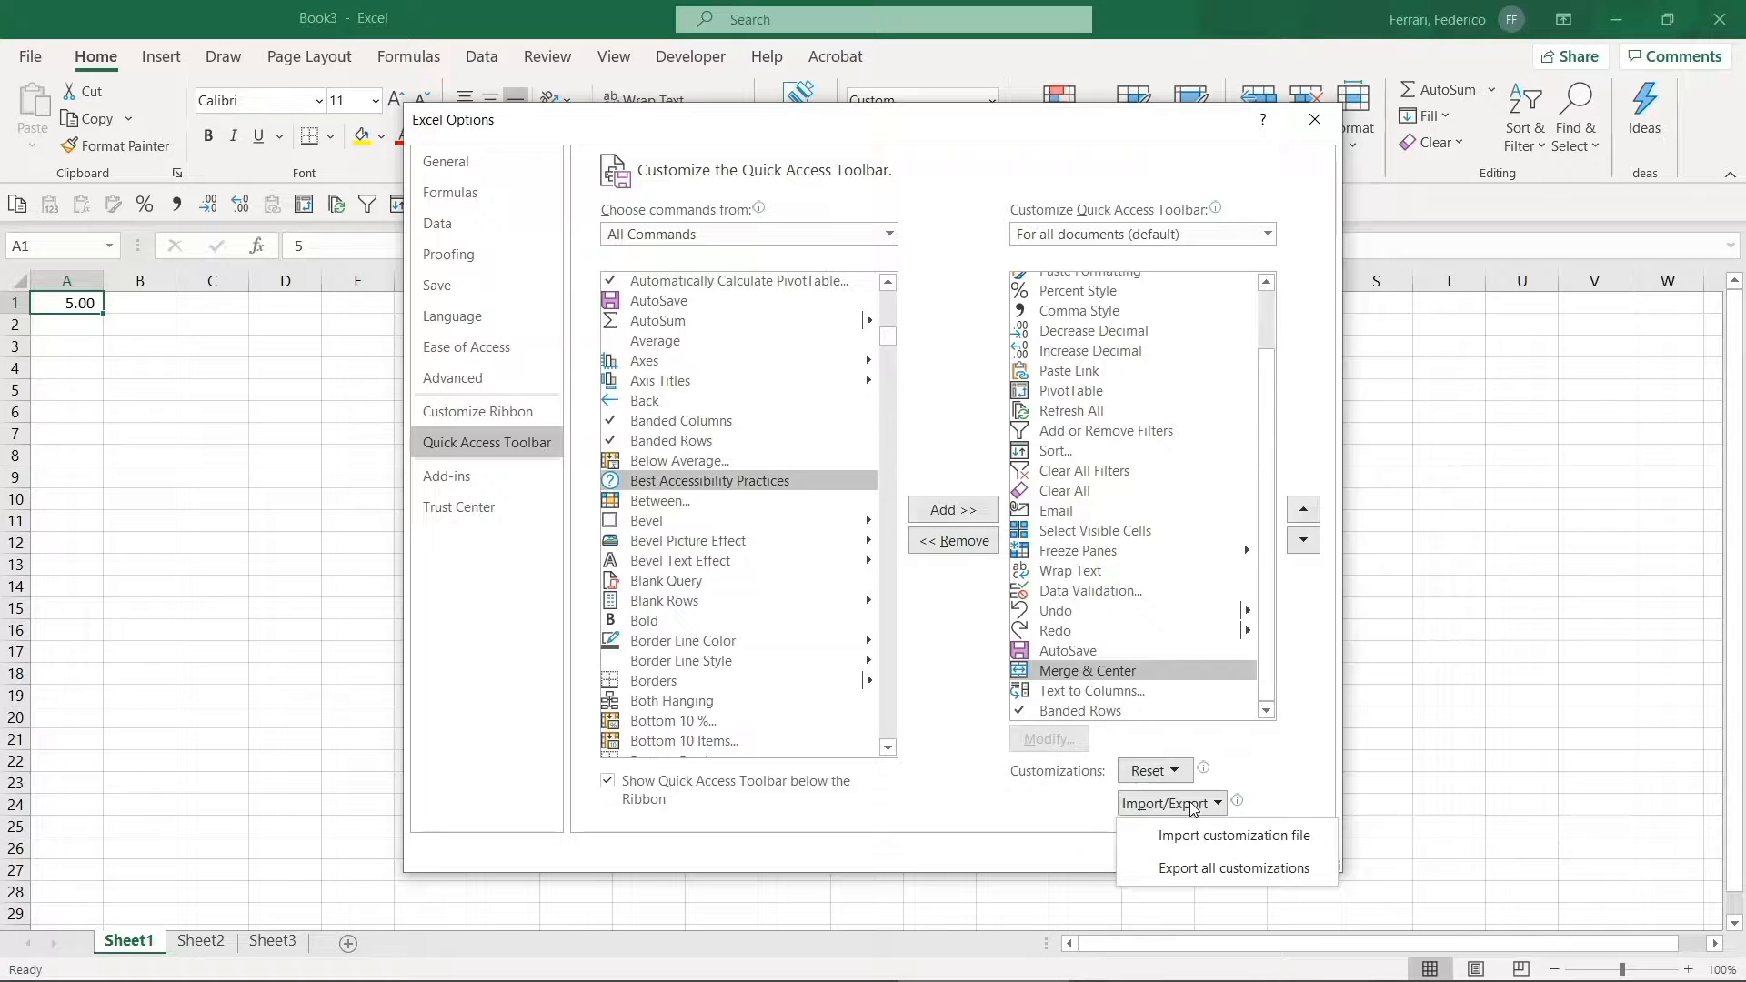
- Apply the toolbar customisations with OK, then remove Banded Rows from the quick access toolbar
left_click(1293, 725)
left_click(1207, 853)
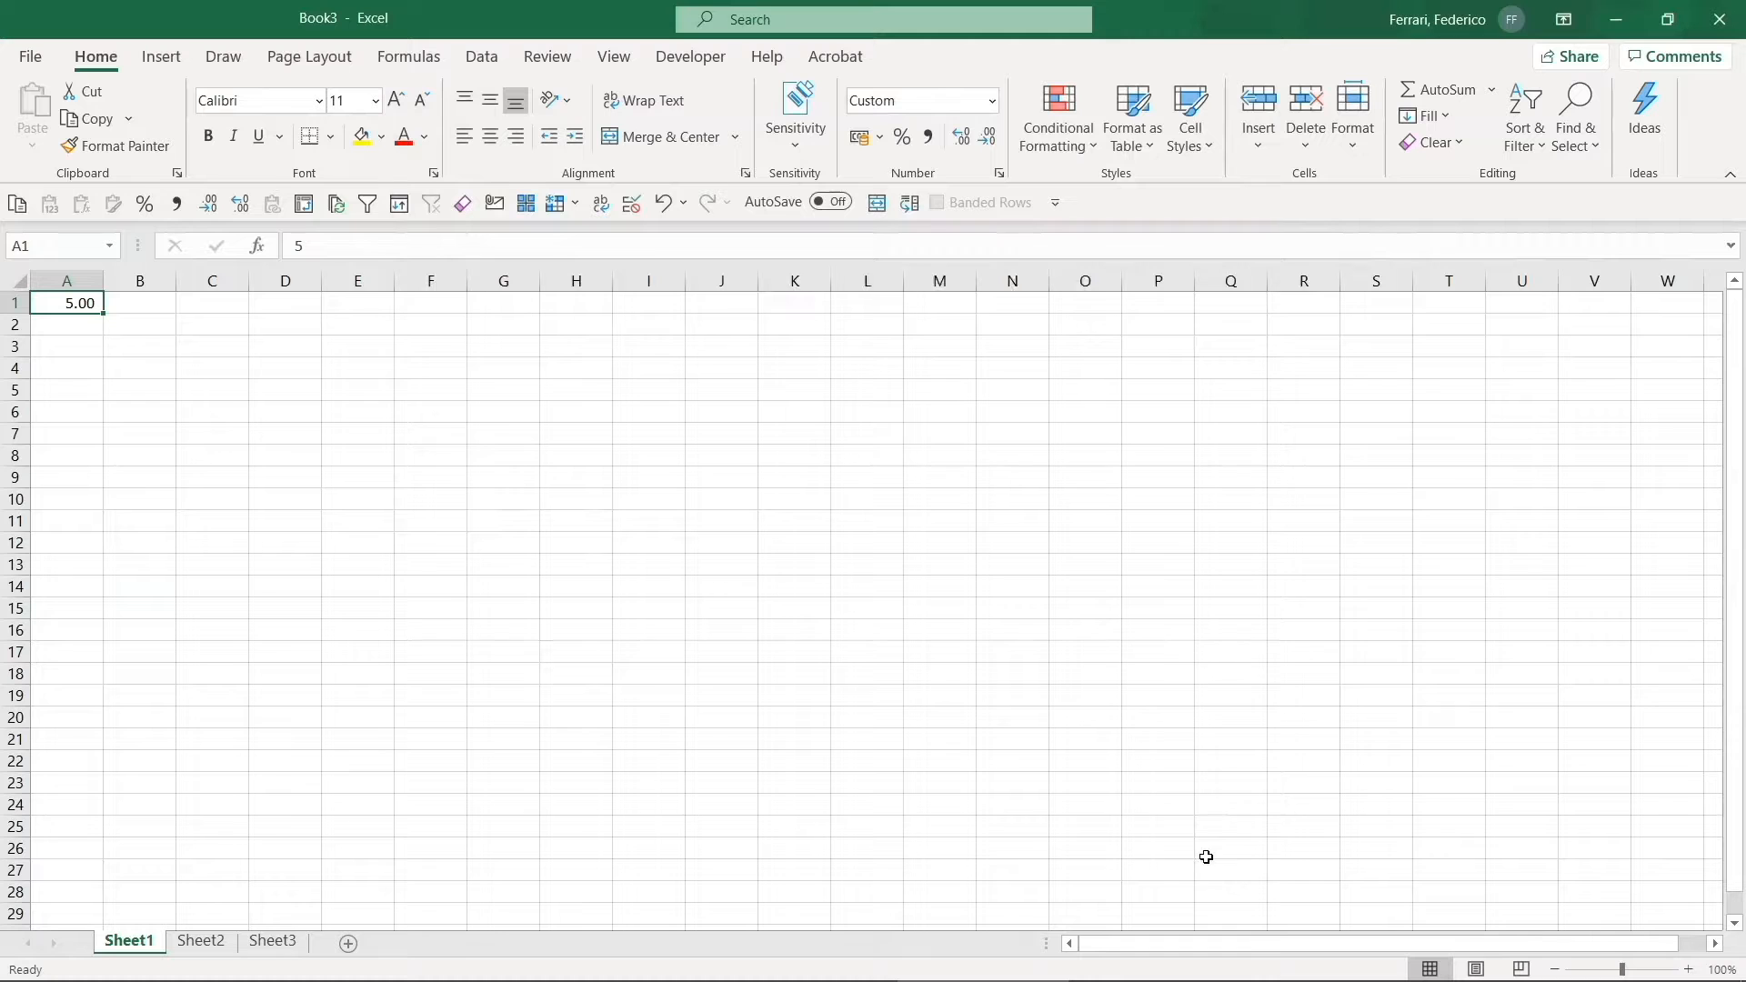
right_click(1002, 210)
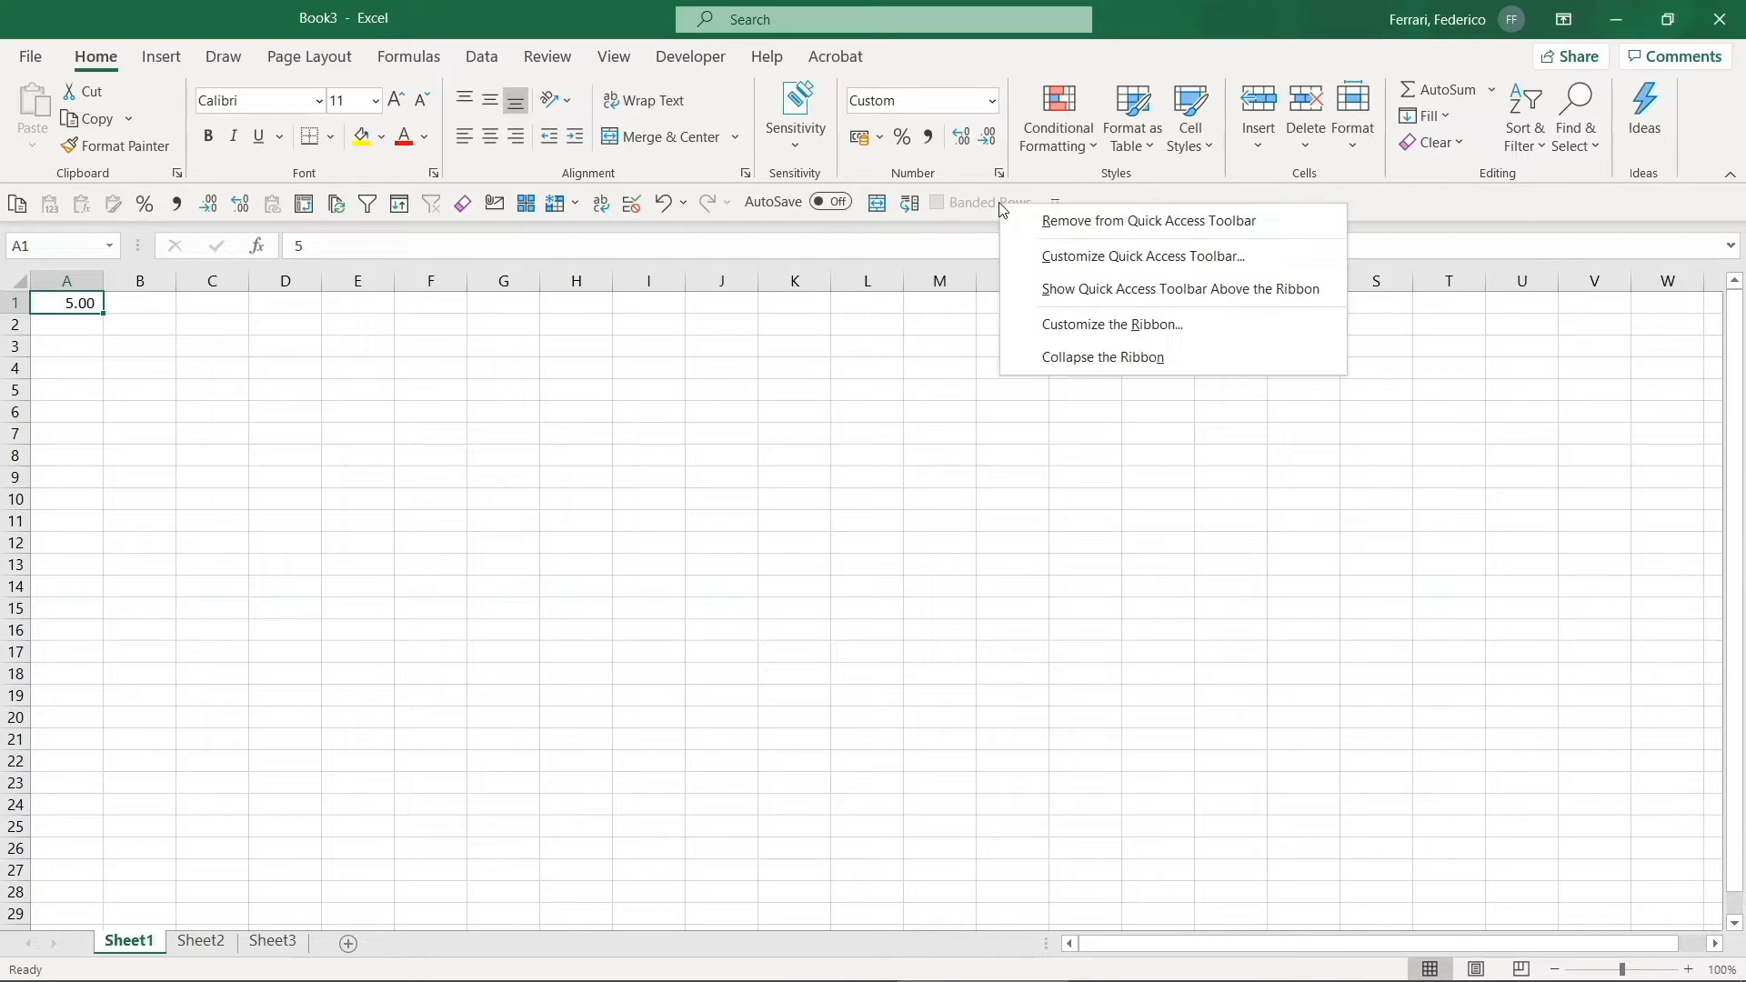
left_click(1043, 221)
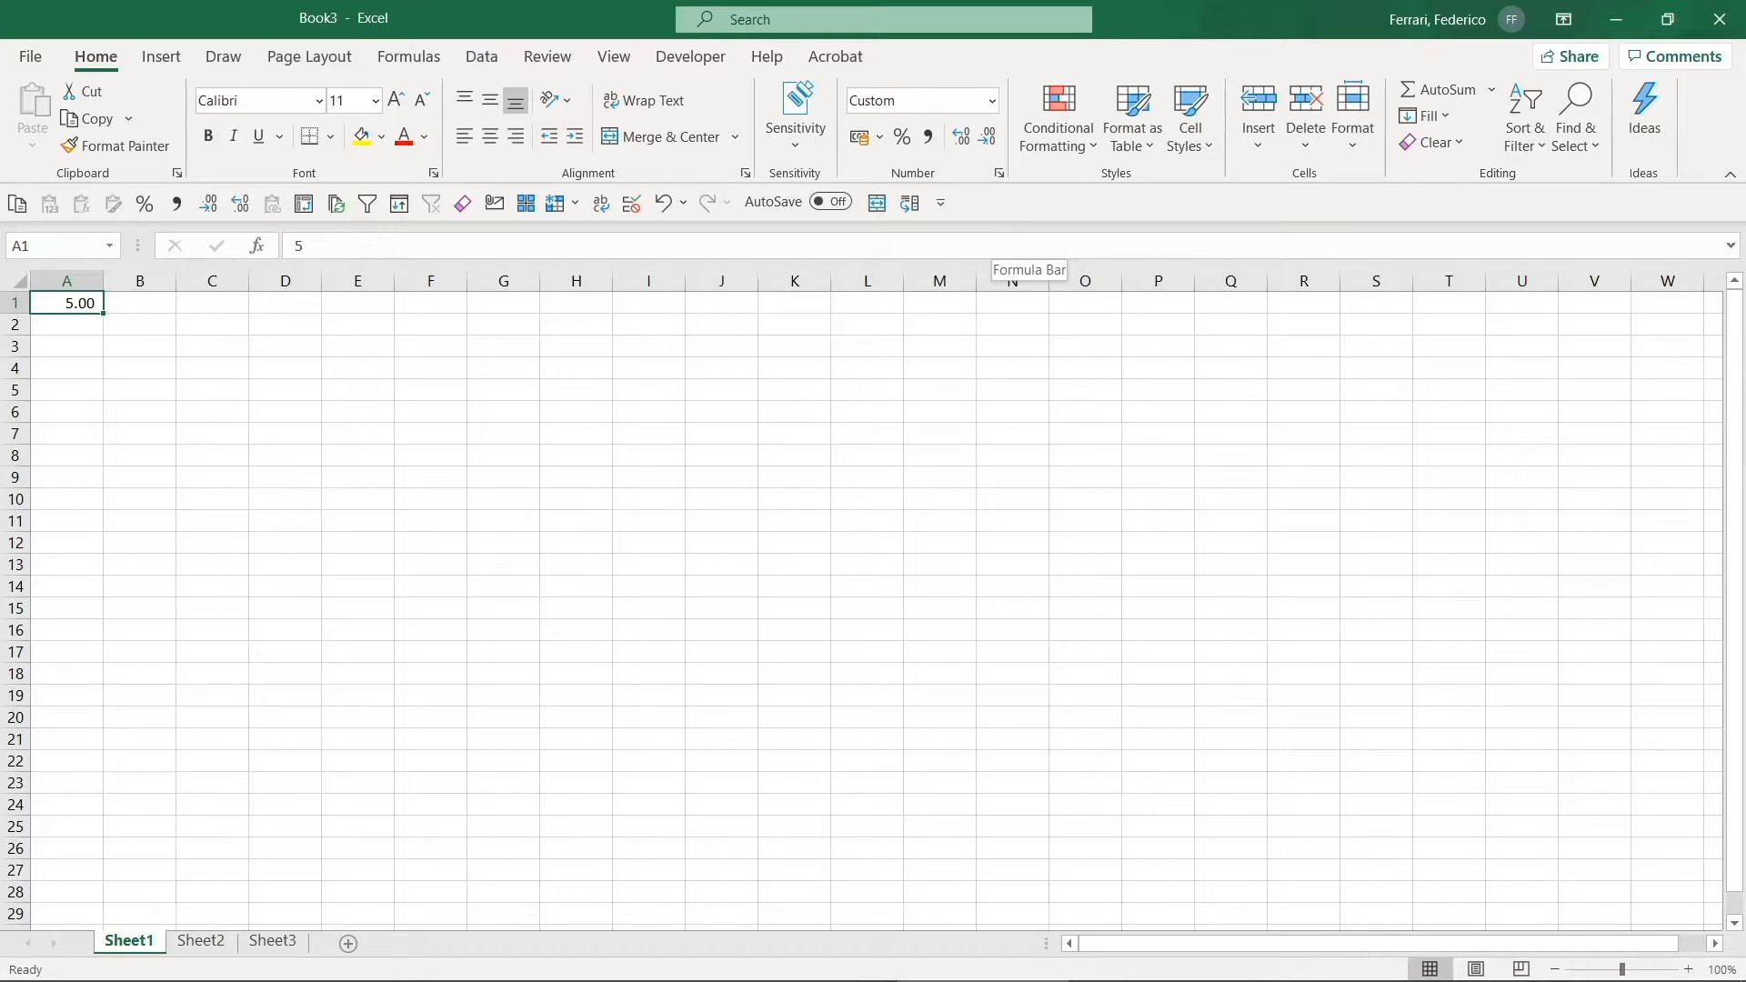